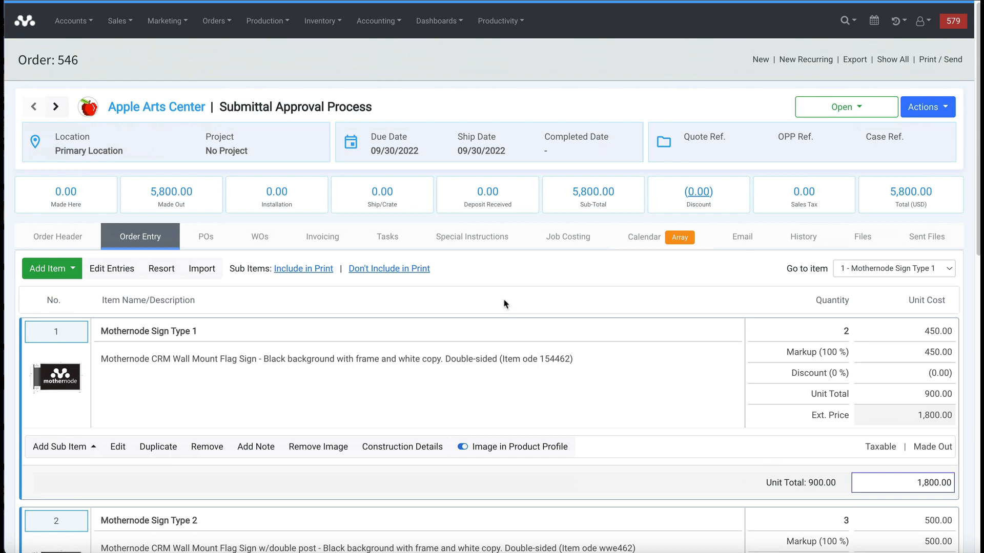
- Review the three sign line items on order 546, then show the order's Files tab
scroll(513, 307, "down", 3)
scroll(512, 308, "down", 5)
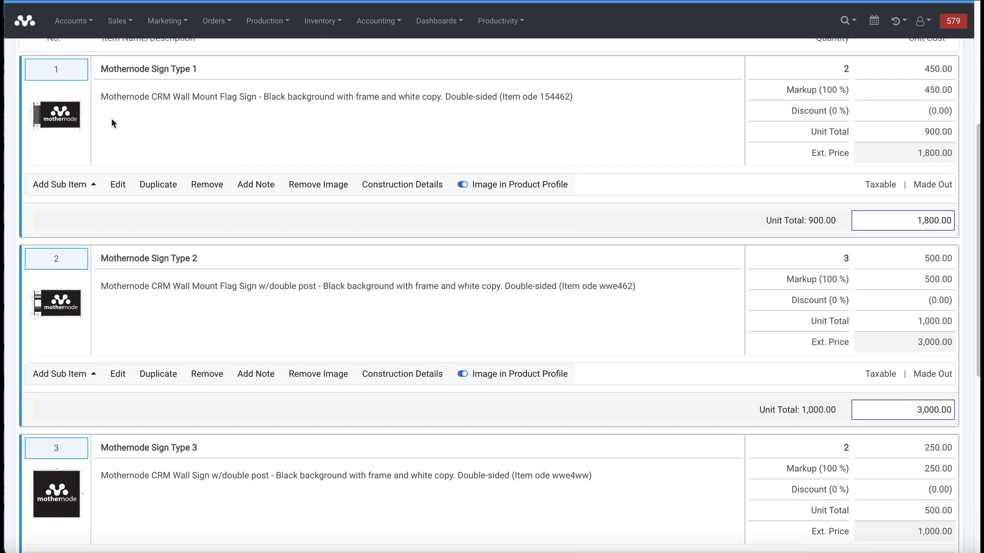
scroll(221, 364, "down", 3)
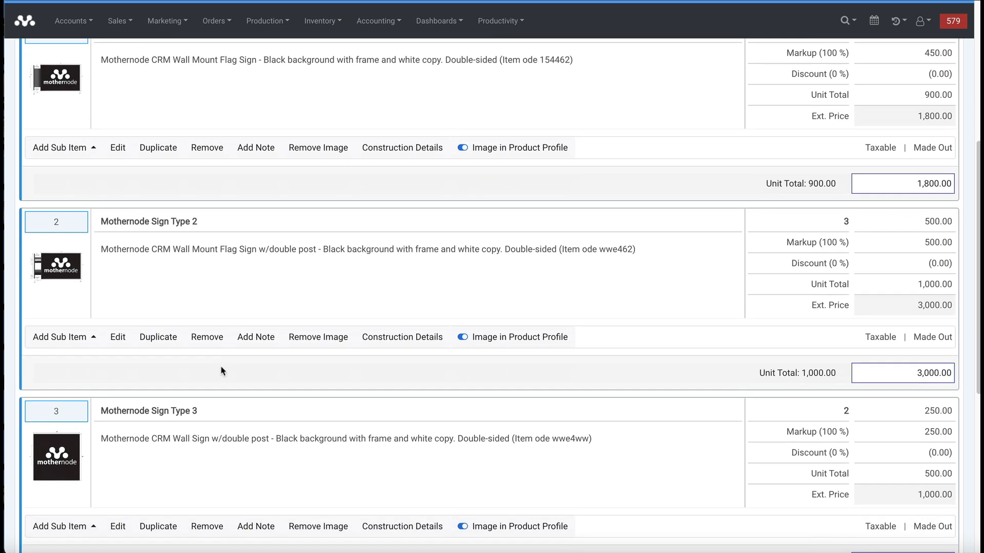
scroll(333, 434, "up", 5)
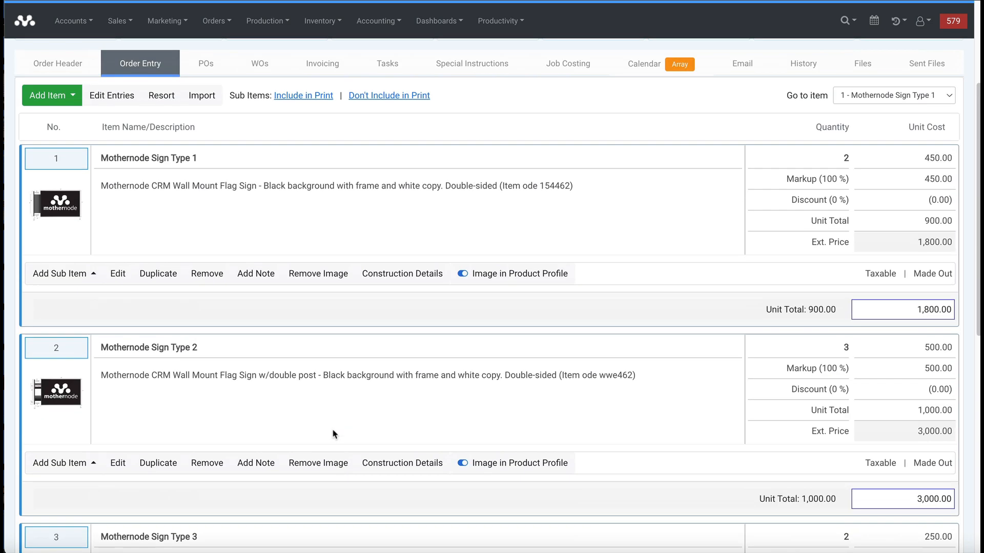
scroll(333, 434, "up", 4)
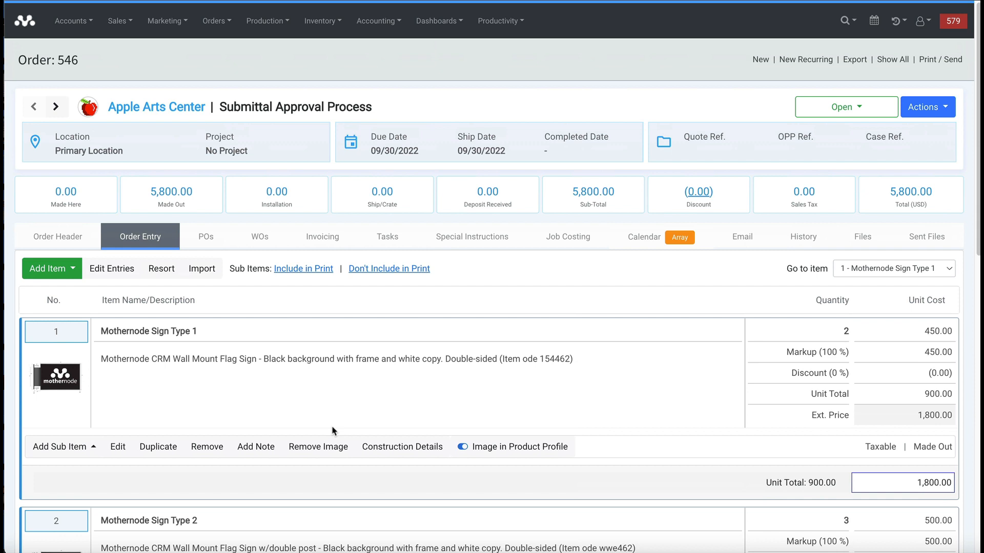
left_click(863, 239)
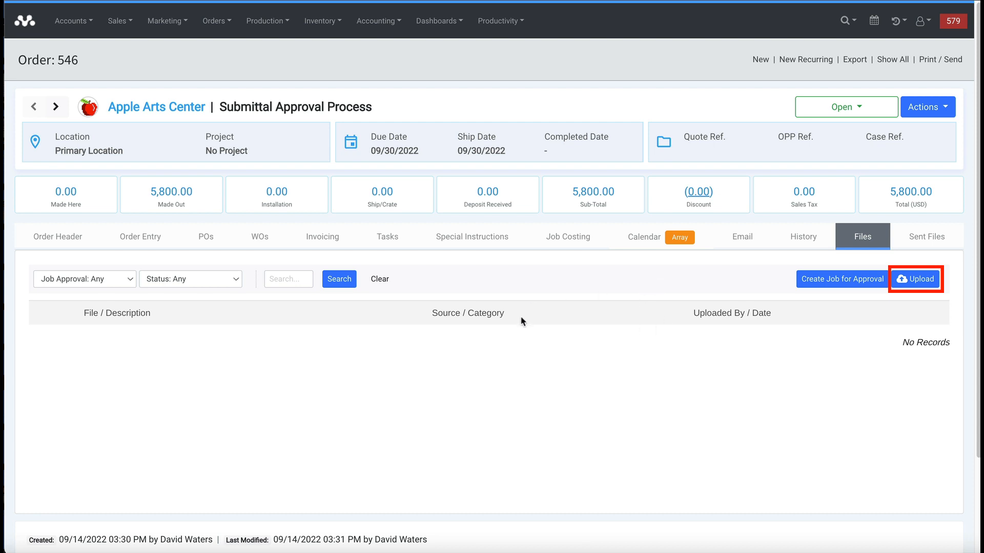
- Start a file upload described 'Sign Type 1': Plans/Designs, line 1.0, file approval Yes
left_click(915, 276)
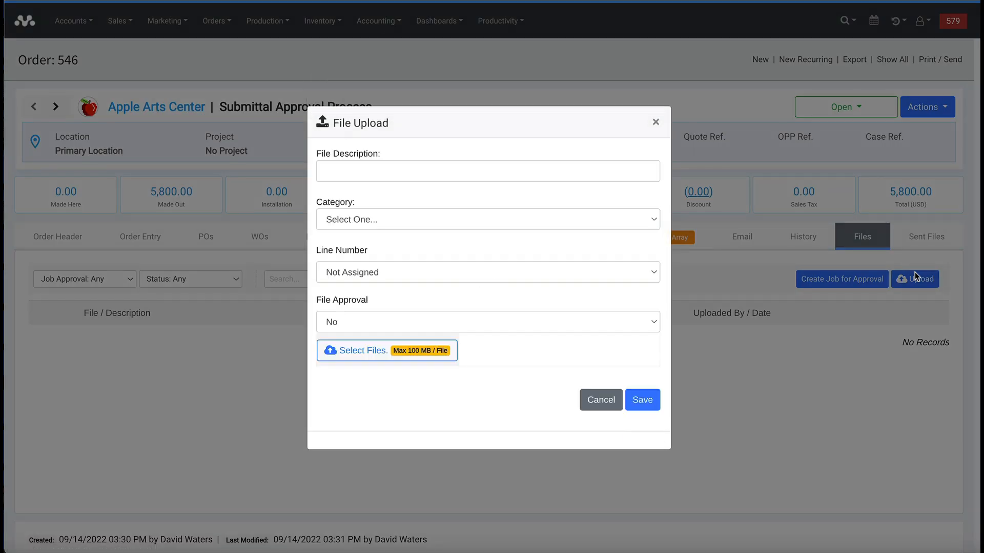
left_click(424, 174)
type("S")
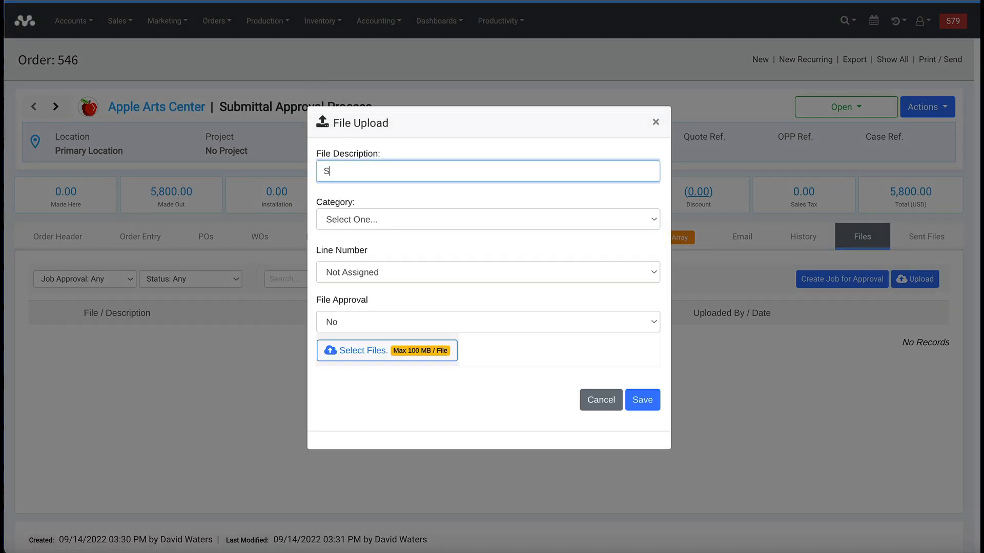
type("ign Type 1")
left_click(403, 216)
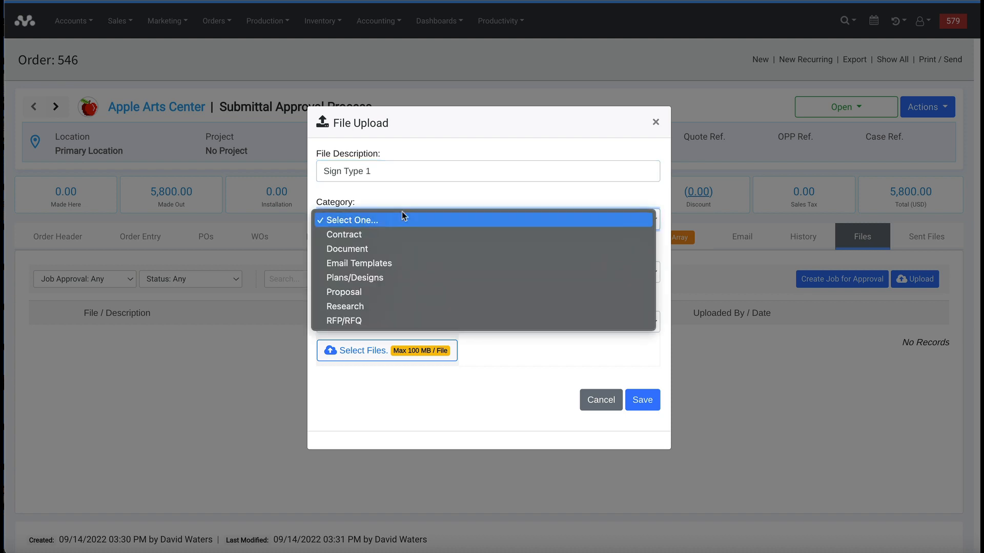
left_click(396, 277)
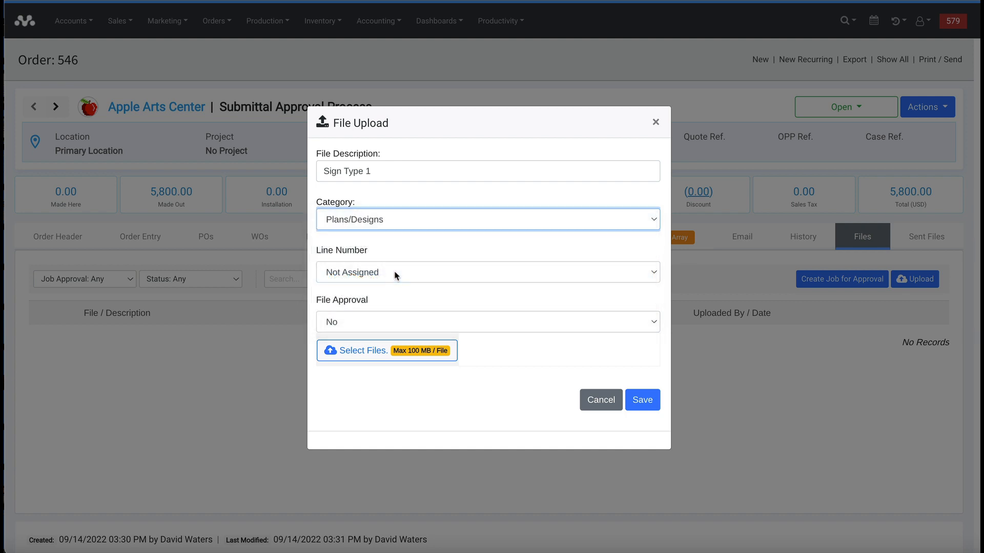
left_click(374, 224)
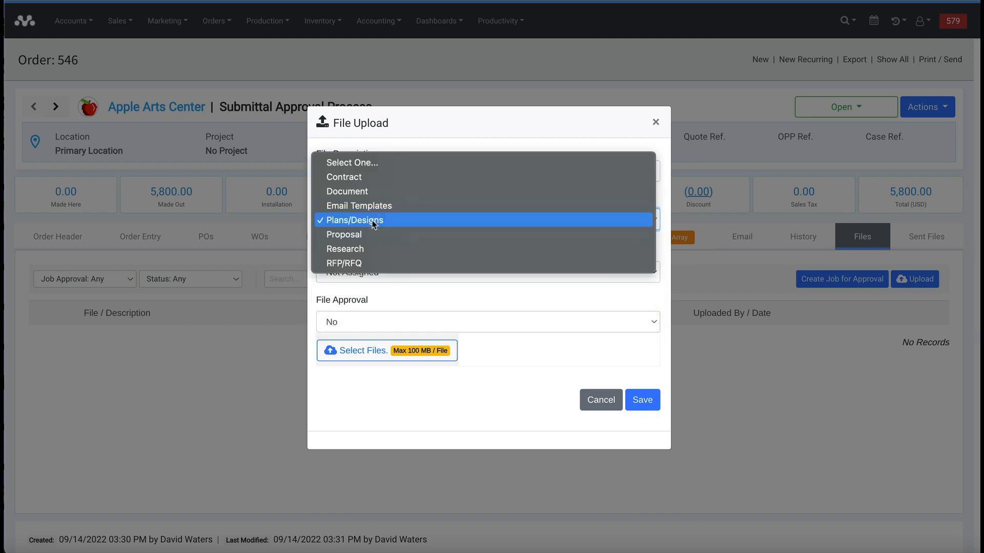
left_click(421, 290)
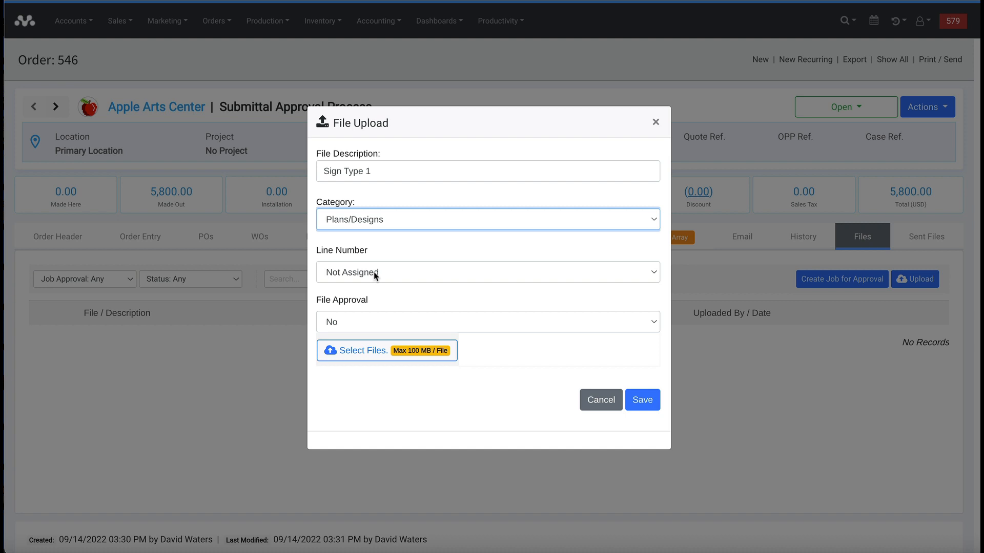
left_click(375, 275)
left_click(373, 290)
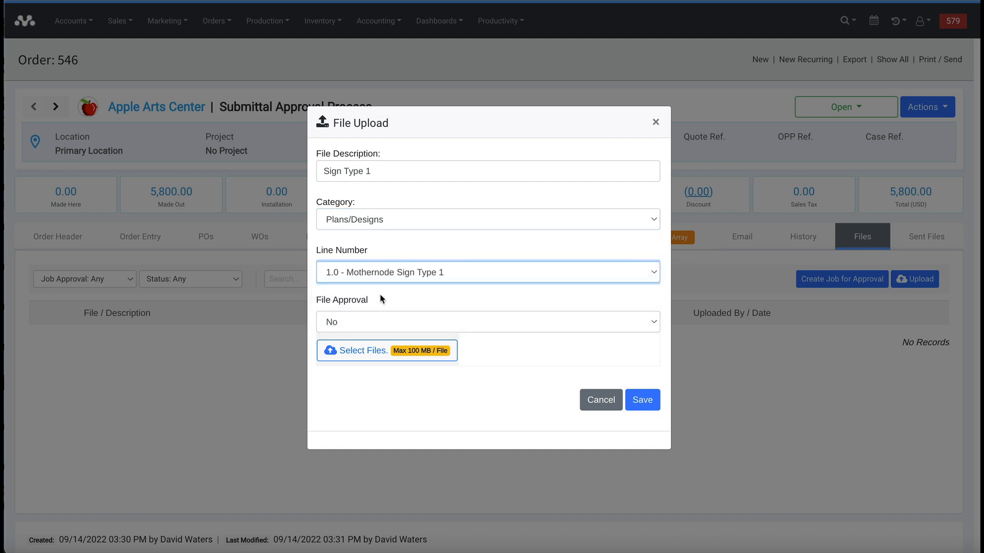
left_click(379, 296)
left_click(371, 319)
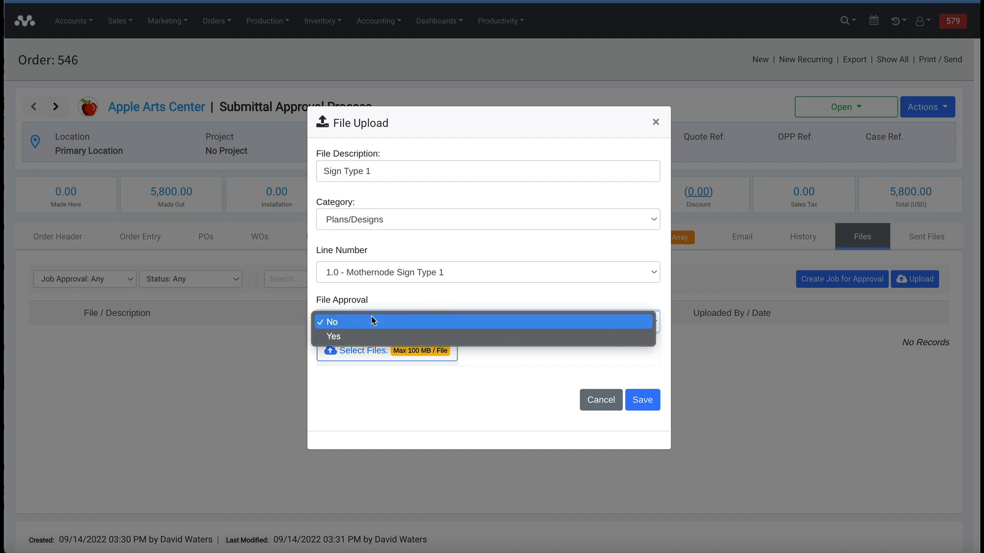
left_click(373, 337)
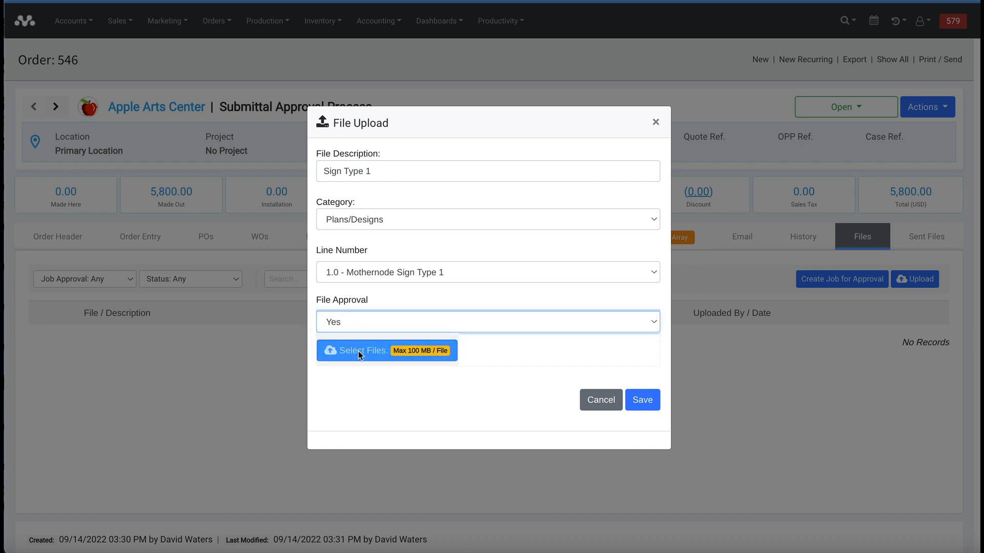
- Choose Approval_Flag_Sign_1.pdf from the Shop Drawings folder as the upload file
left_click(358, 352)
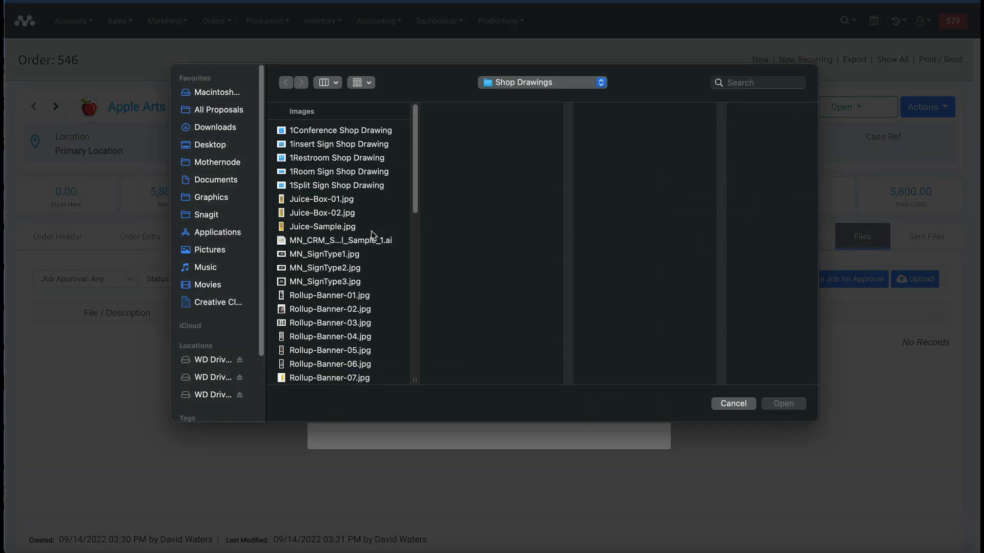
left_click_drag(413, 182, 405, 306)
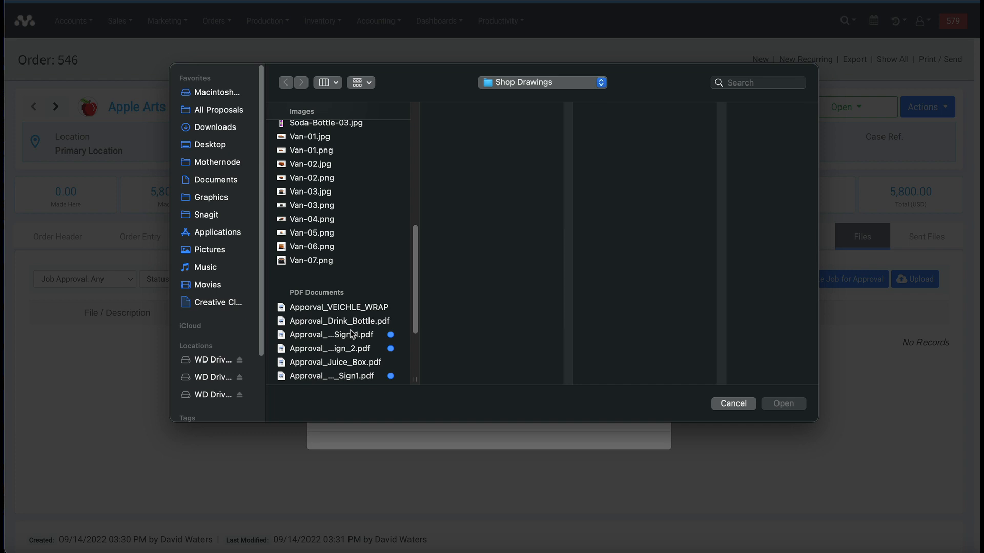
left_click(353, 335)
left_click(783, 403)
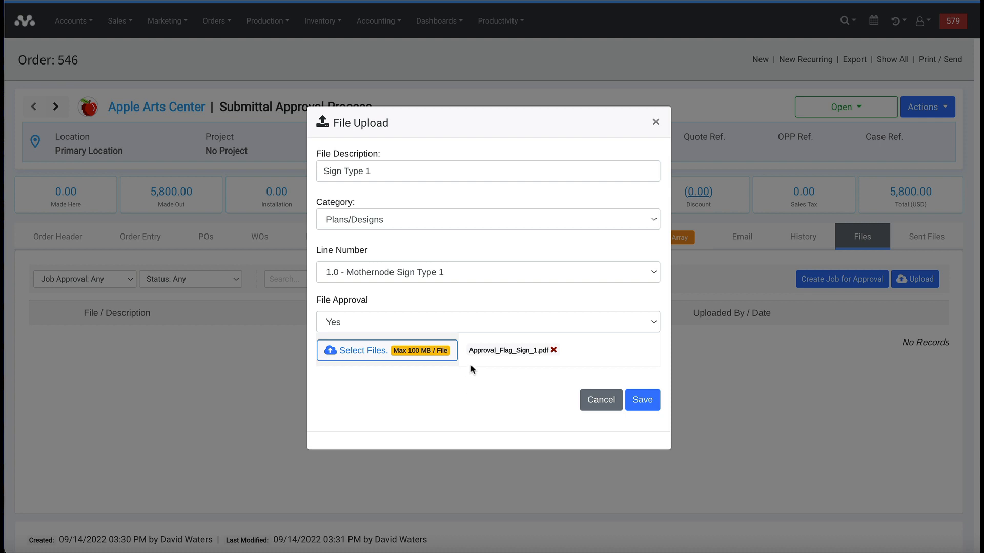
- Save the Sign Type 1 upload to order 546 and preview the stored drawing
left_click(643, 401)
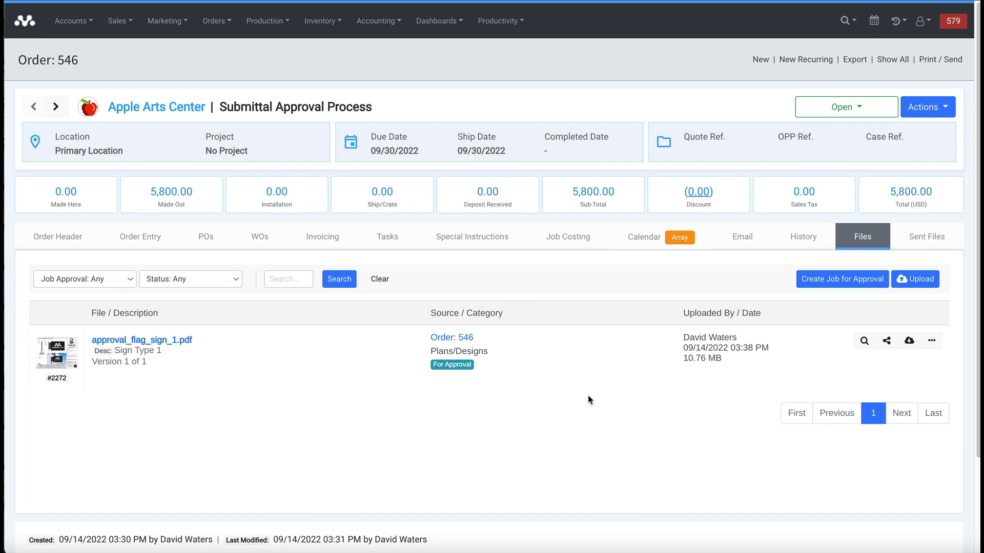
left_click(864, 341)
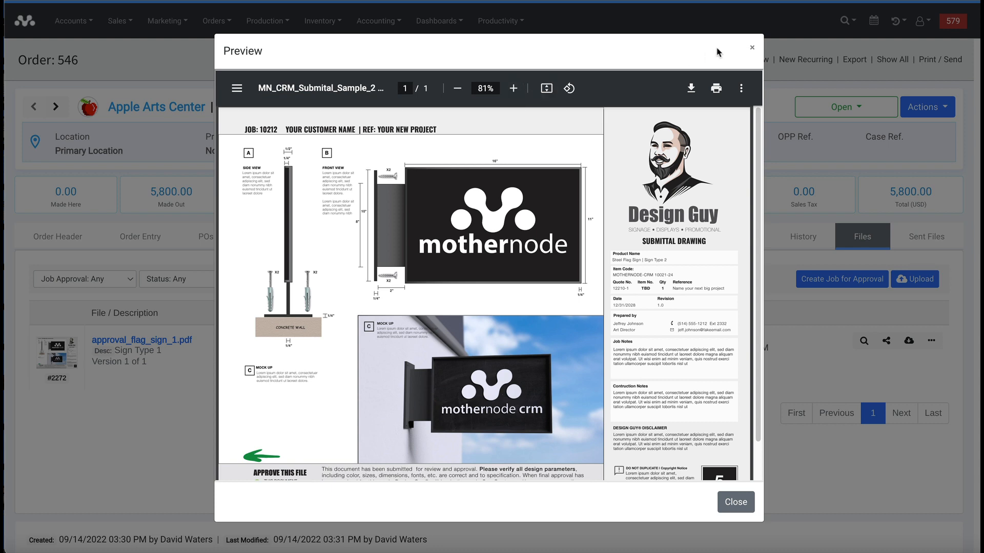
left_click(744, 46)
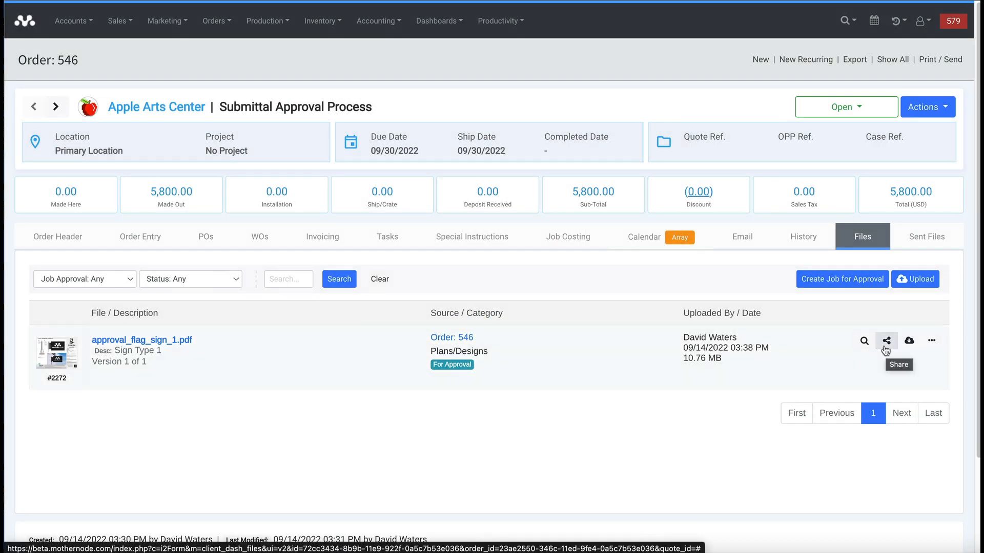
- Check the file's share link and more-actions menu, closing both unchanged
left_click(886, 348)
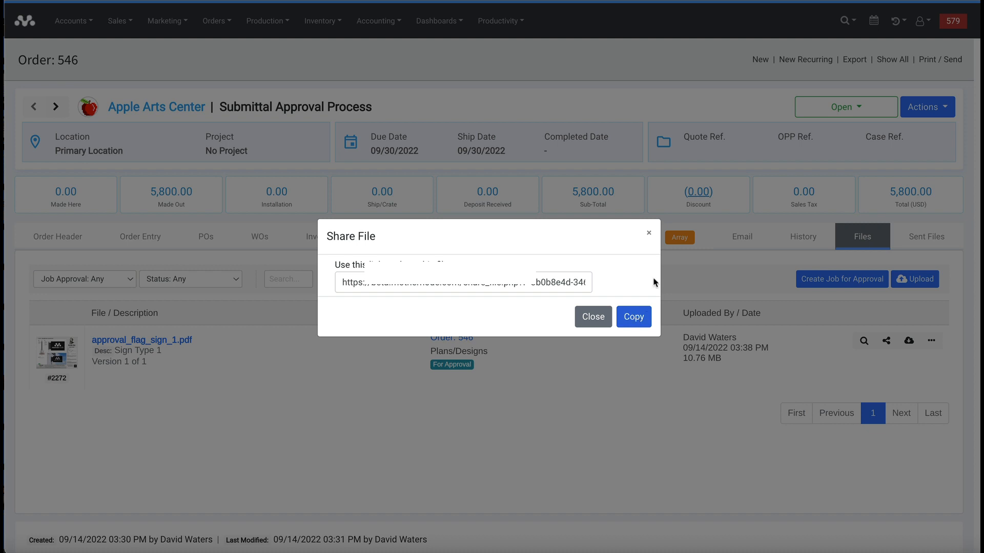
left_click(651, 234)
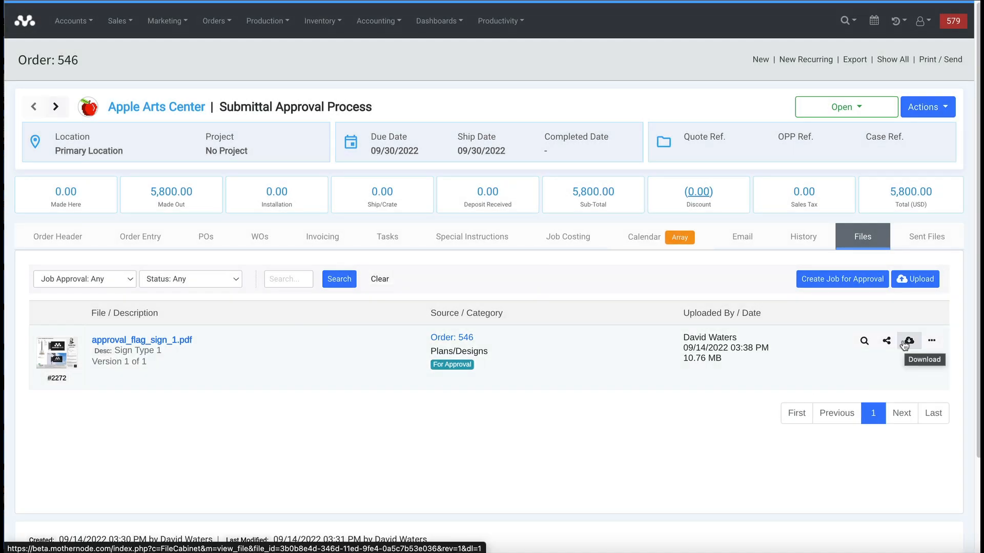
left_click(932, 343)
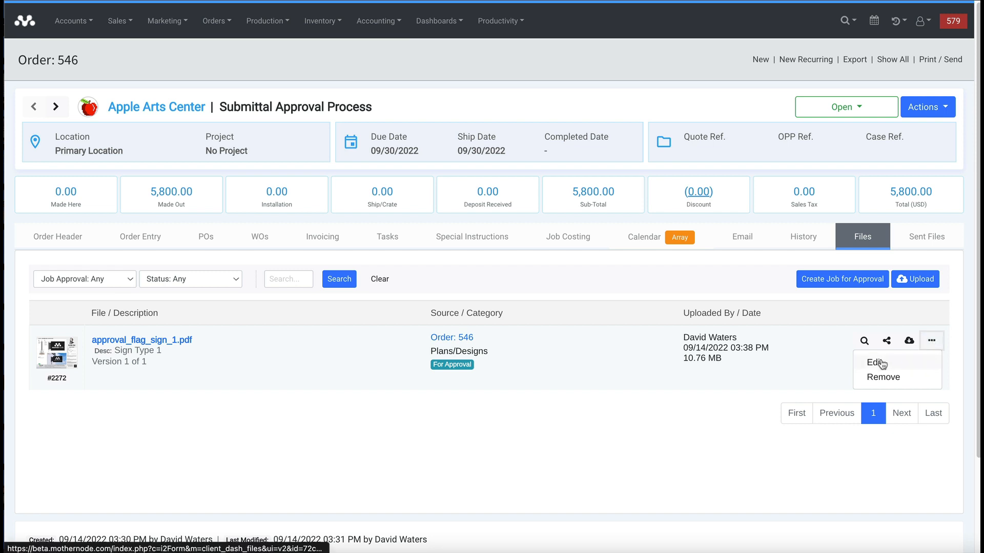
left_click(824, 380)
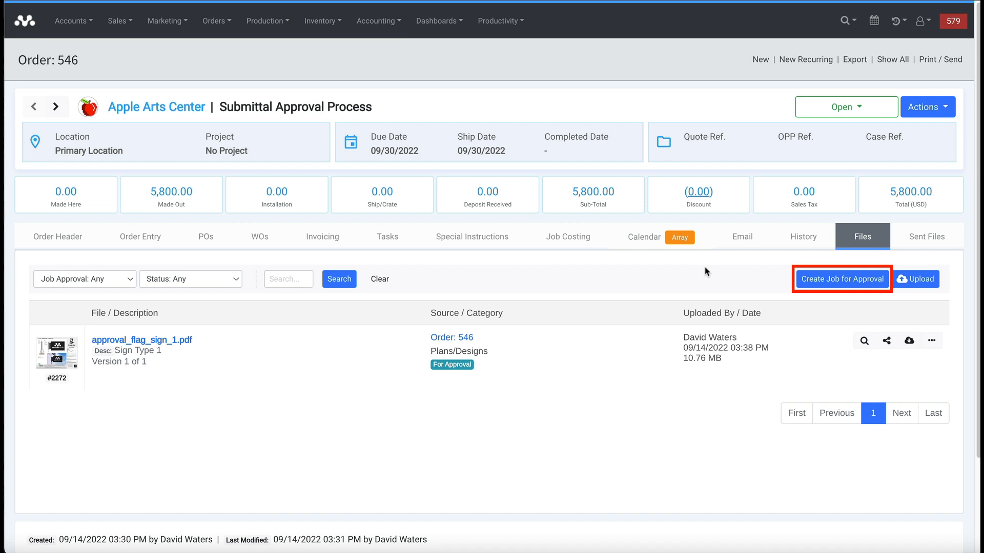
- Start a new job approval and upload Approval_Flag_Sign_2.pdf as an added file
left_click(821, 281)
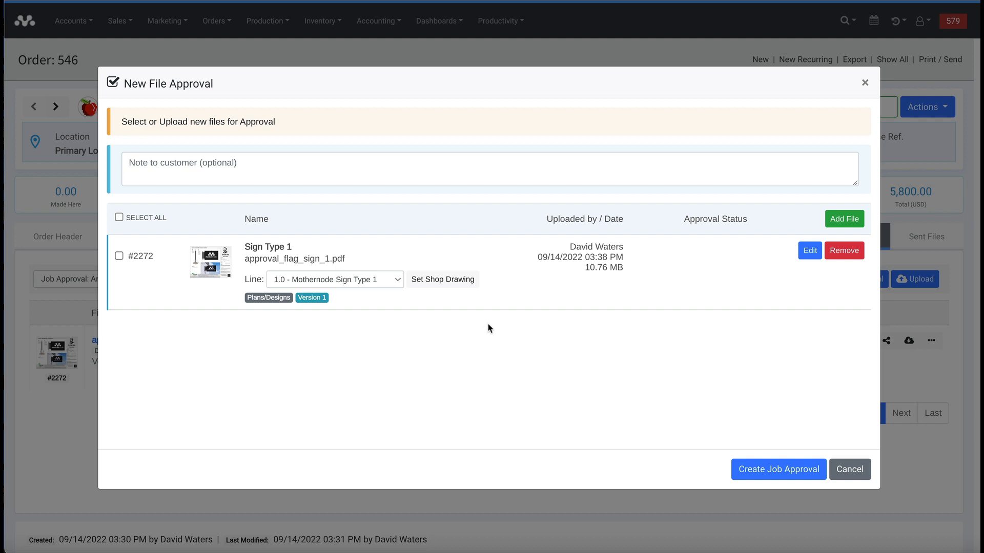
left_click(840, 224)
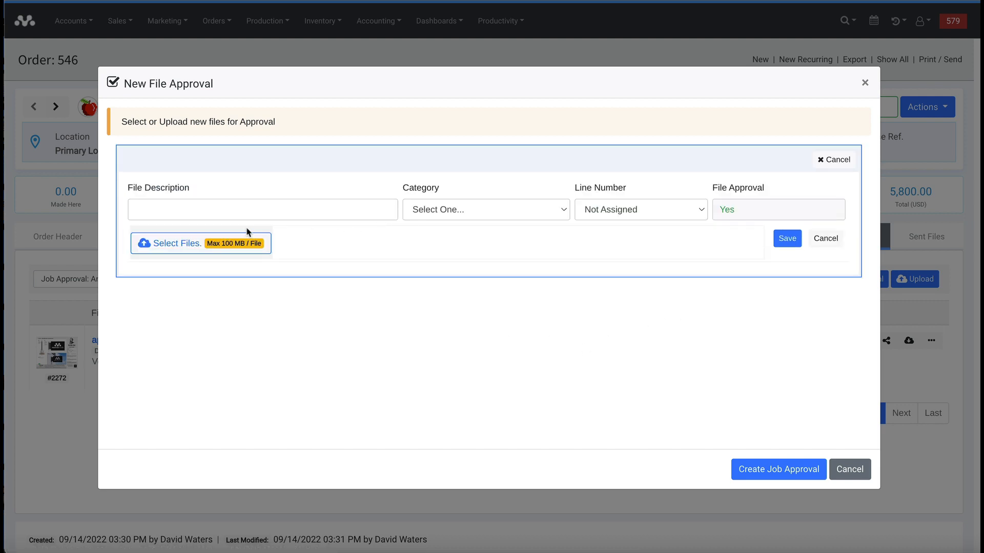
left_click(198, 248)
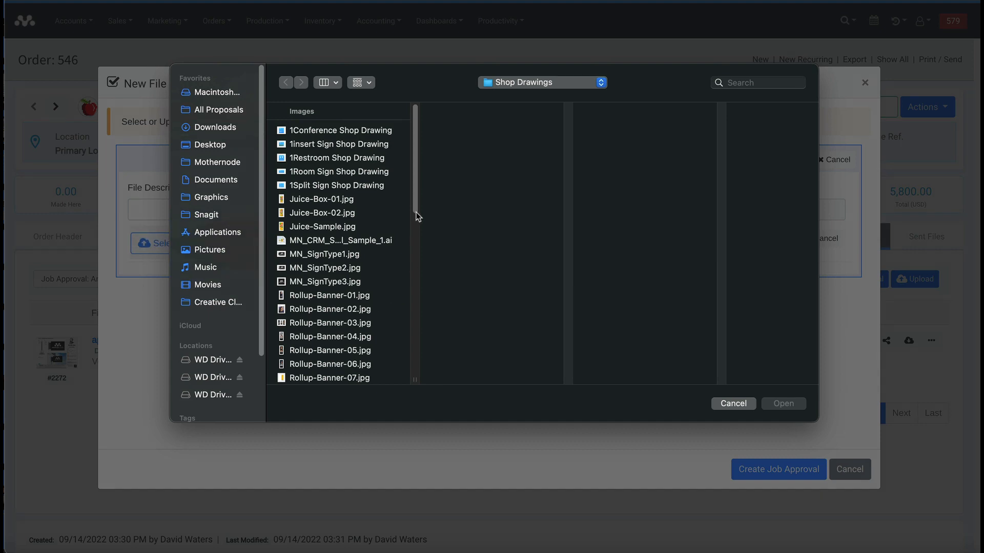
scroll(413, 309, "down", 8)
scroll(413, 310, "down", 5)
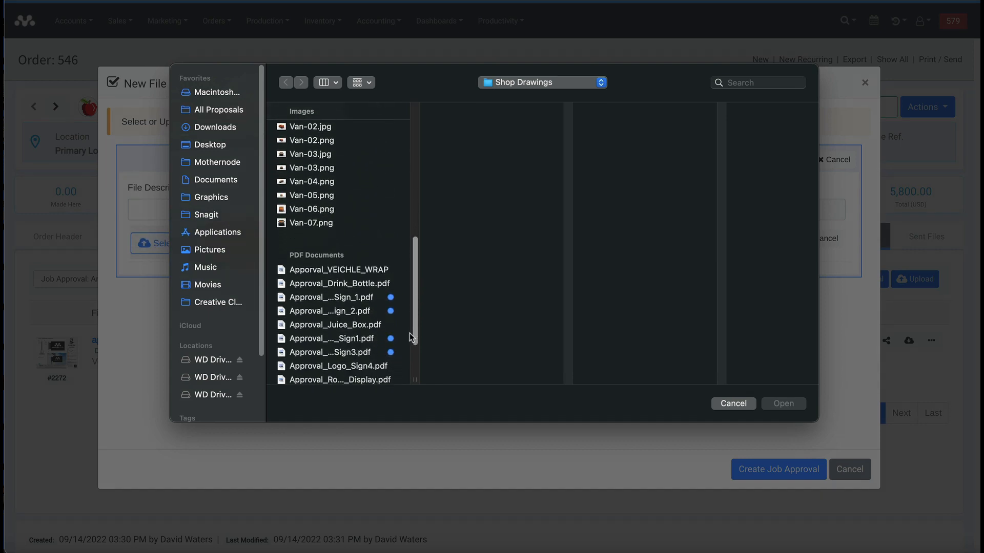
left_click(348, 311)
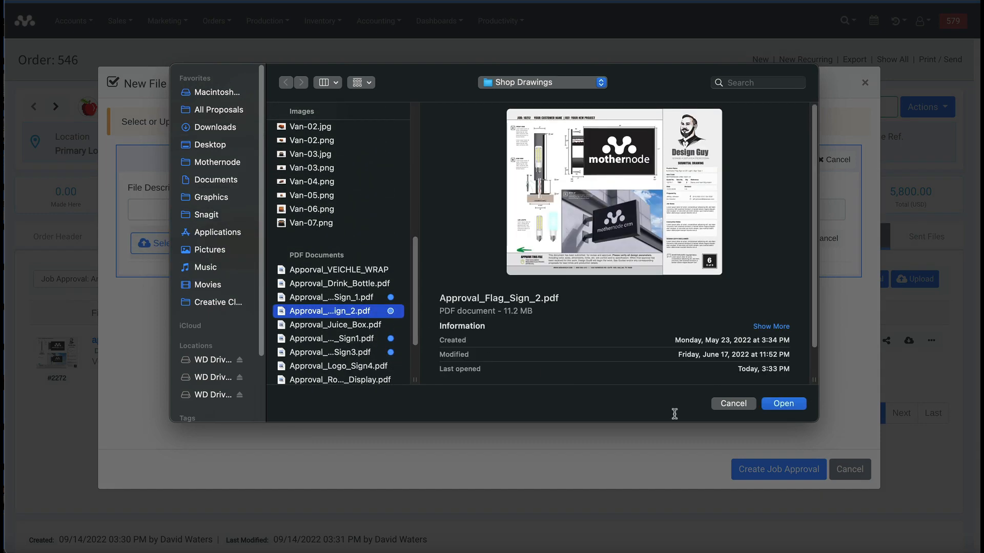
left_click(775, 401)
- Describe the file 'Sign Type 2', set Plans/Designs on line 2.0, and save it
left_click(283, 212)
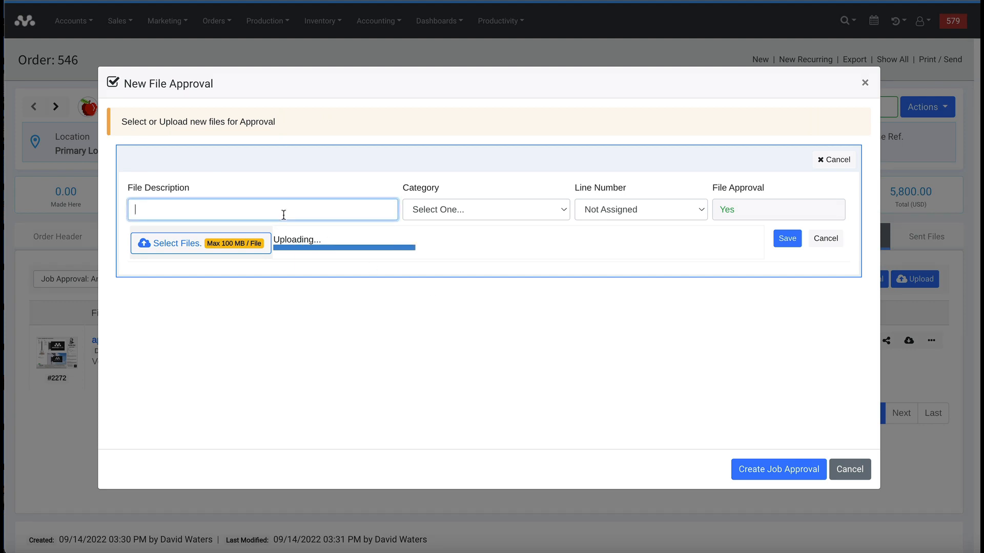
type("Sign T")
type("ype 2")
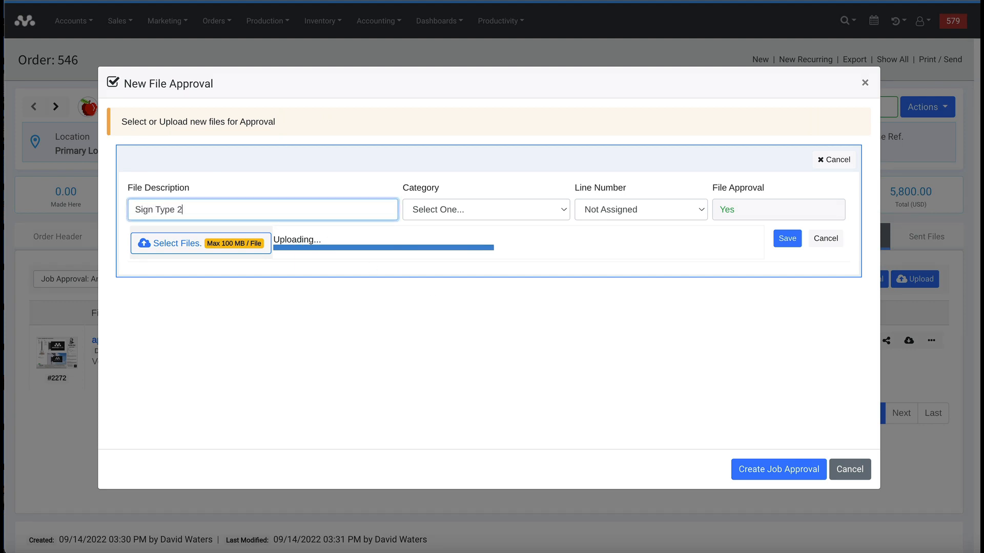
left_click(443, 208)
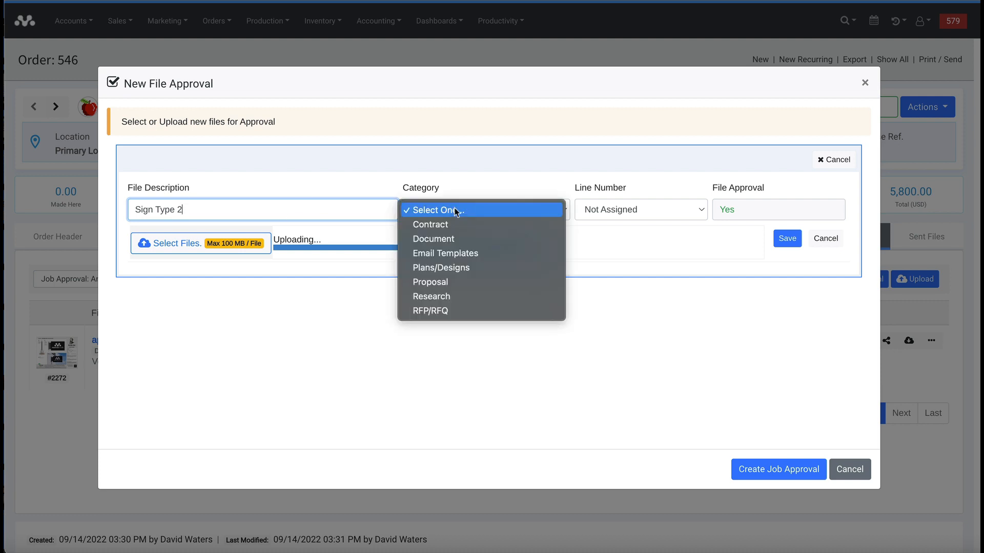
left_click(460, 266)
left_click(599, 210)
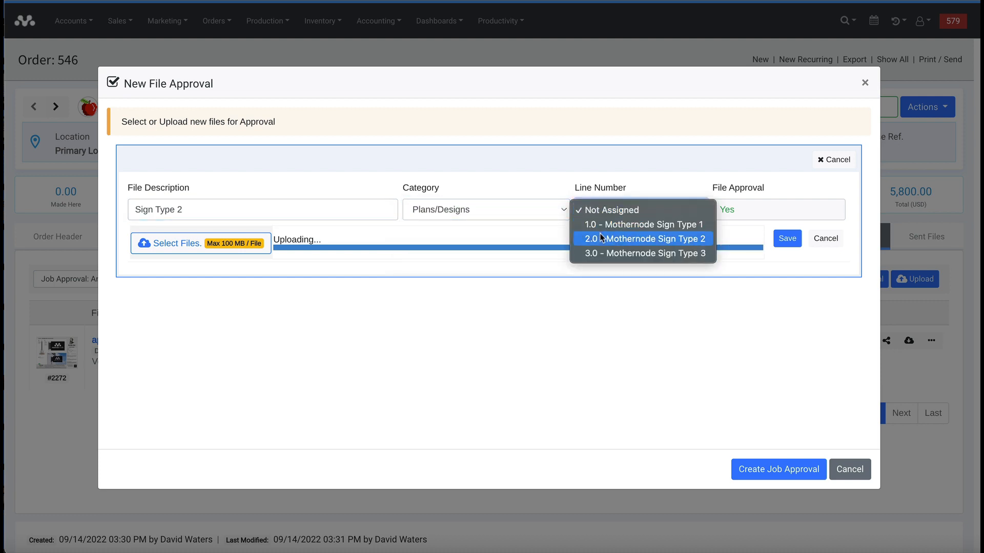
left_click(600, 234)
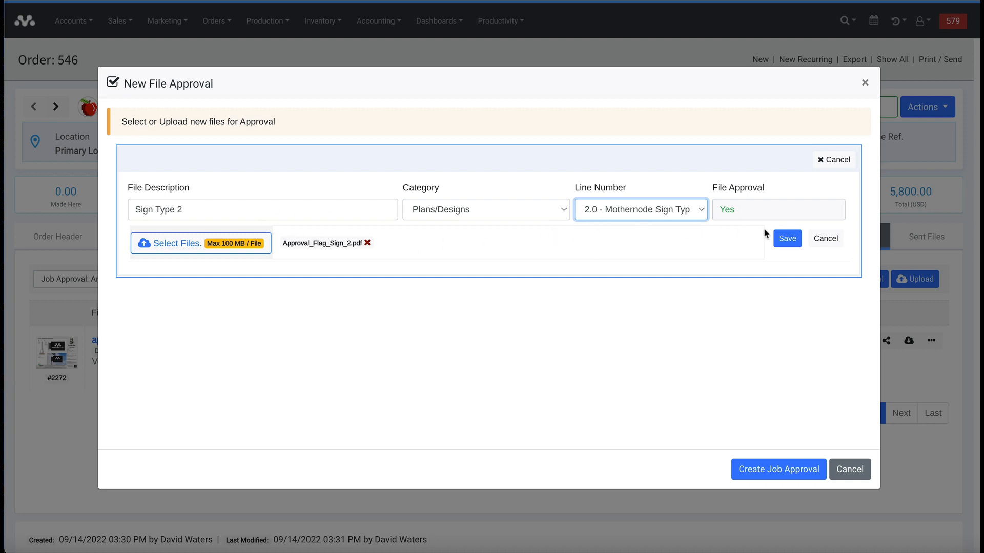
left_click(780, 241)
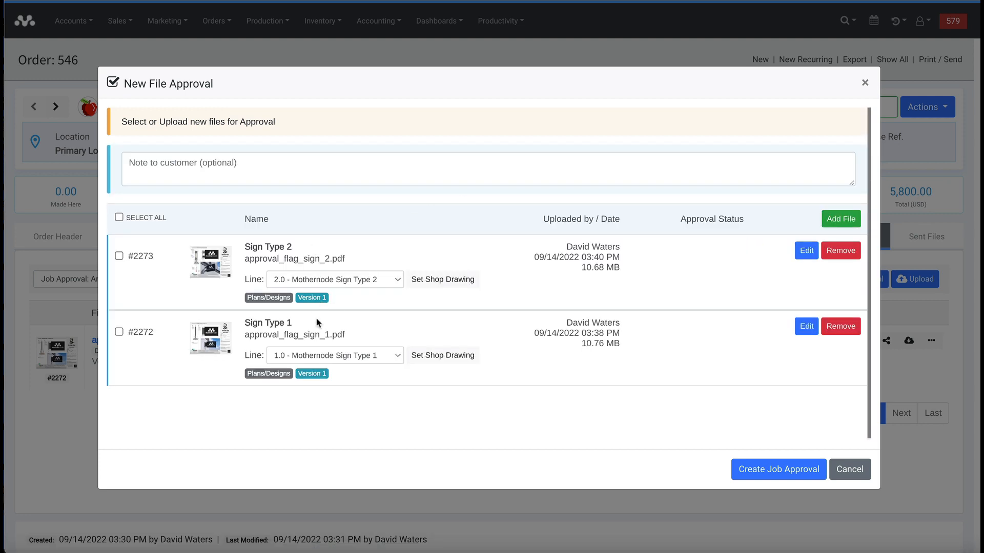
- Add a third file to the approval by uploading Approval_Logo_Sign3.pdf
left_click(829, 218)
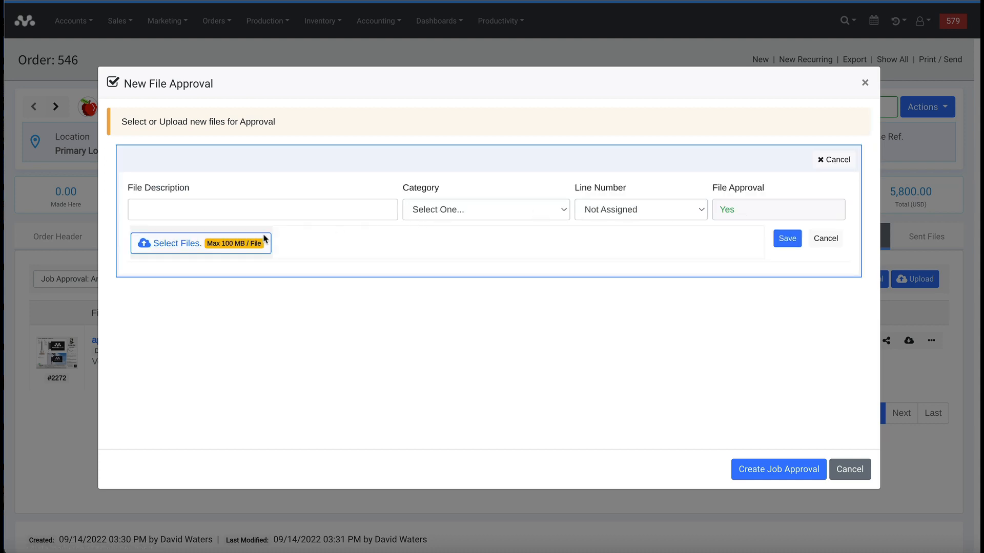
left_click(179, 247)
scroll(398, 293, "down", 10)
scroll(410, 311, "down", 1)
left_click(333, 369)
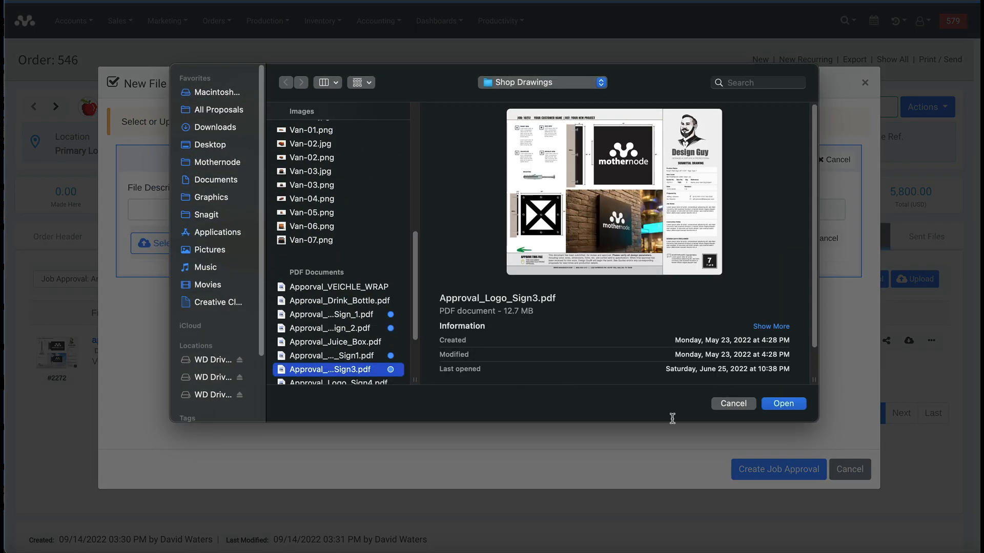
left_click(783, 404)
- Describe it 'Sign Type 3', set Plans/Designs on line 3.0, and save it
left_click(268, 210)
type("Sign Type 3")
left_click(436, 209)
left_click(441, 267)
left_click(641, 210)
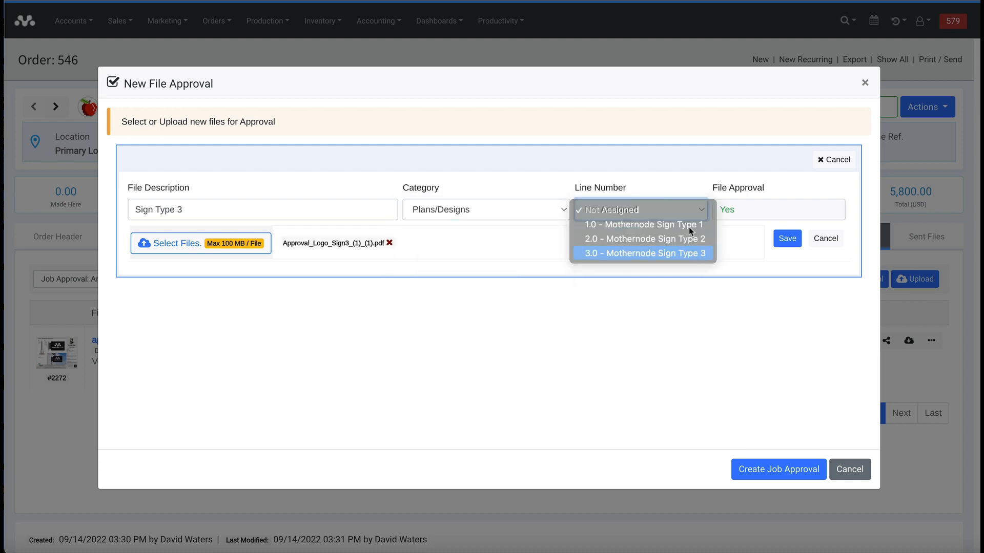
left_click(681, 253)
left_click(787, 239)
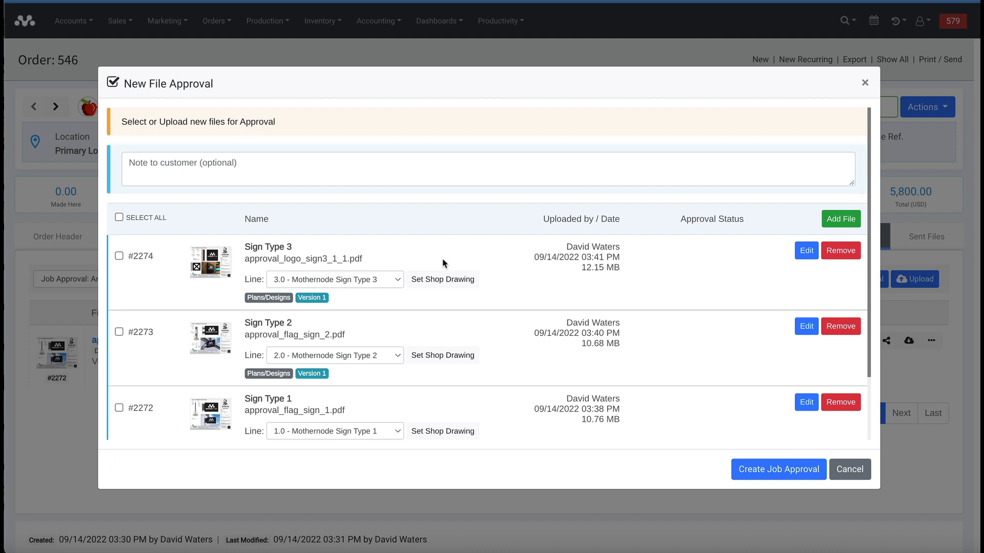
- Note 'Once these files have been approved we will start the work.', select all files, create approval
type("Once these files have been approved we will start the work.")
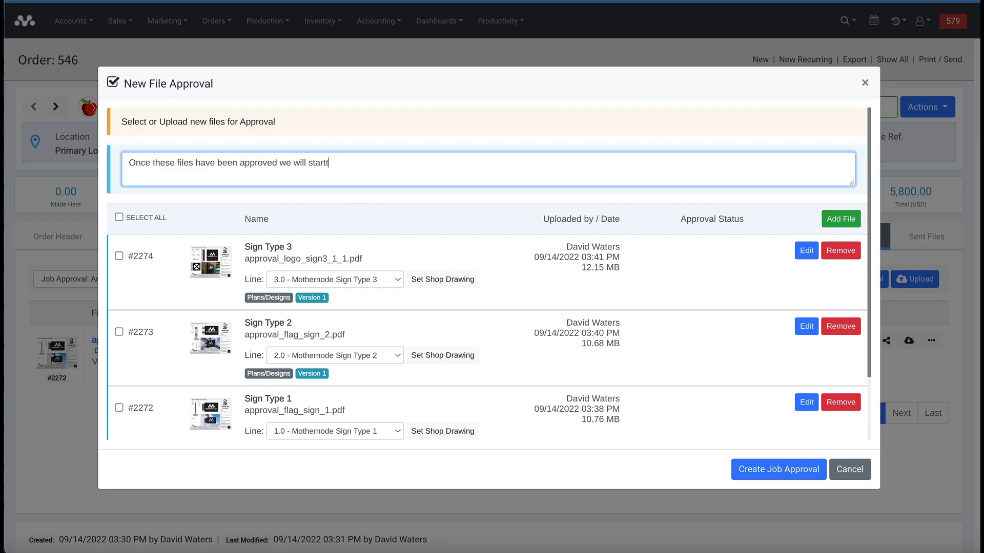
left_click(459, 203)
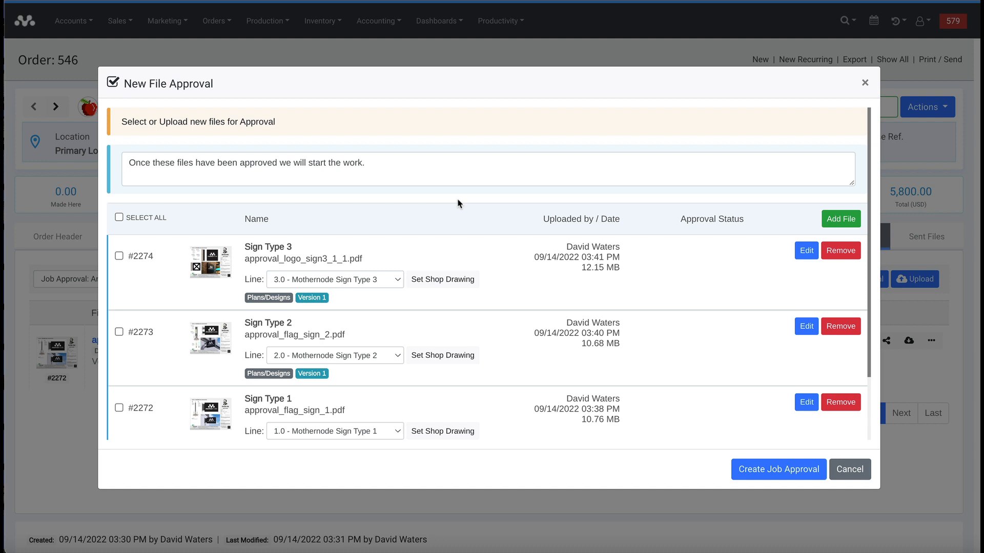
left_click(129, 220)
left_click(119, 218)
left_click(119, 255)
left_click(119, 218)
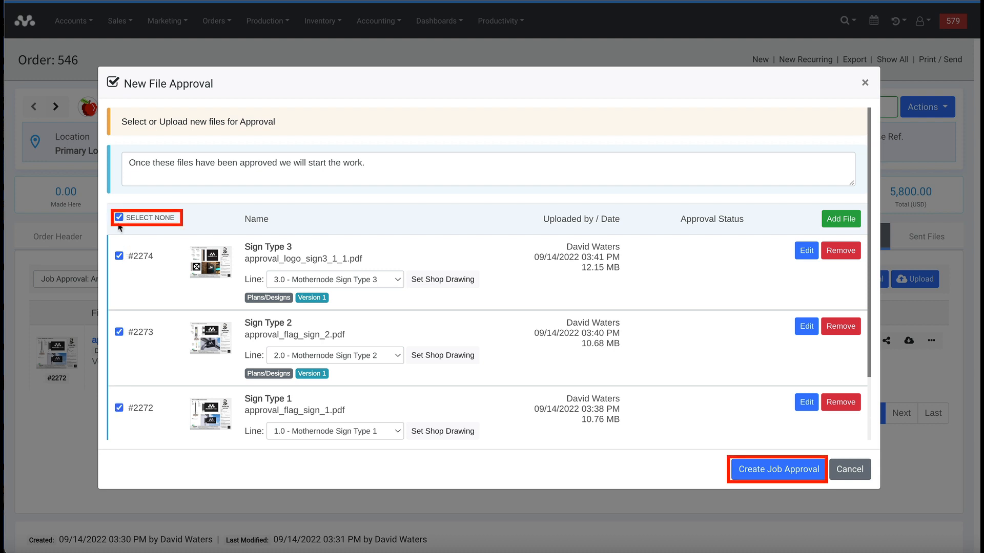
left_click(758, 475)
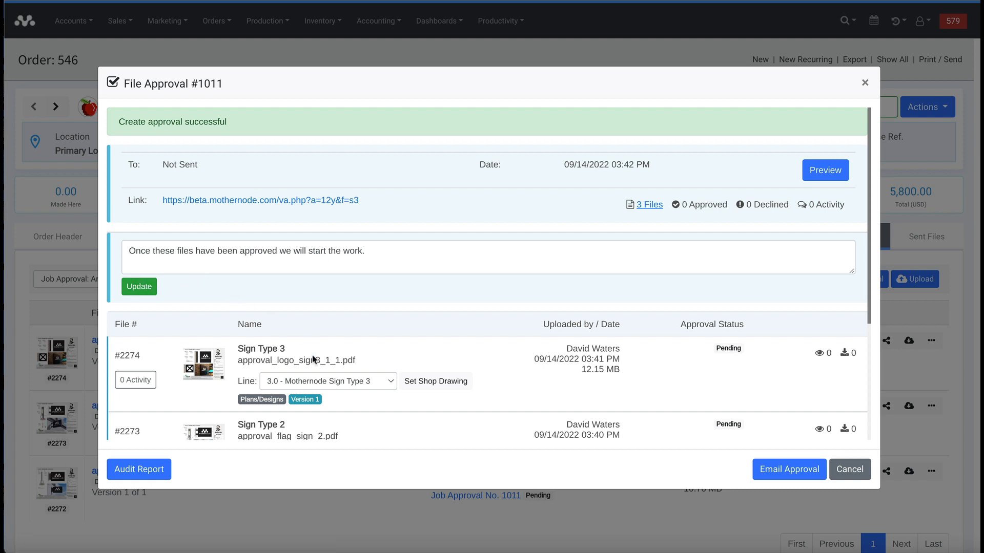
scroll(320, 371, "down", 1)
scroll(318, 359, "down", 2)
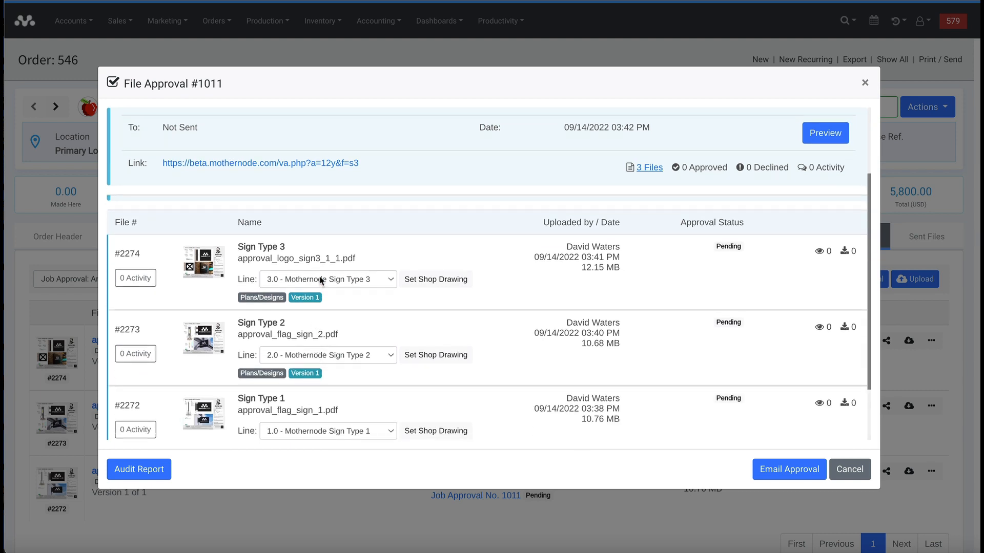
scroll(324, 312, "down", 2)
scroll(325, 317, "up", 4)
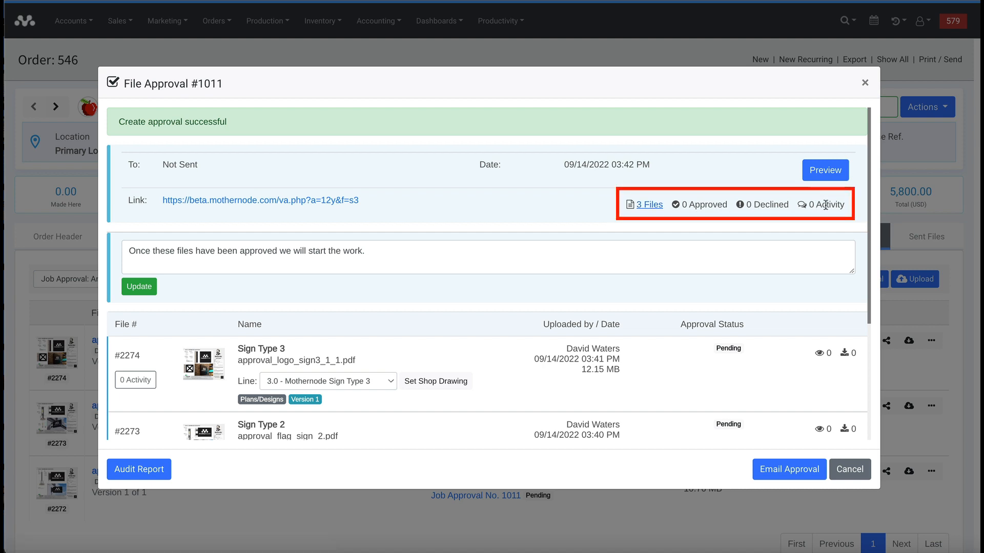
scroll(782, 288, "down", 1)
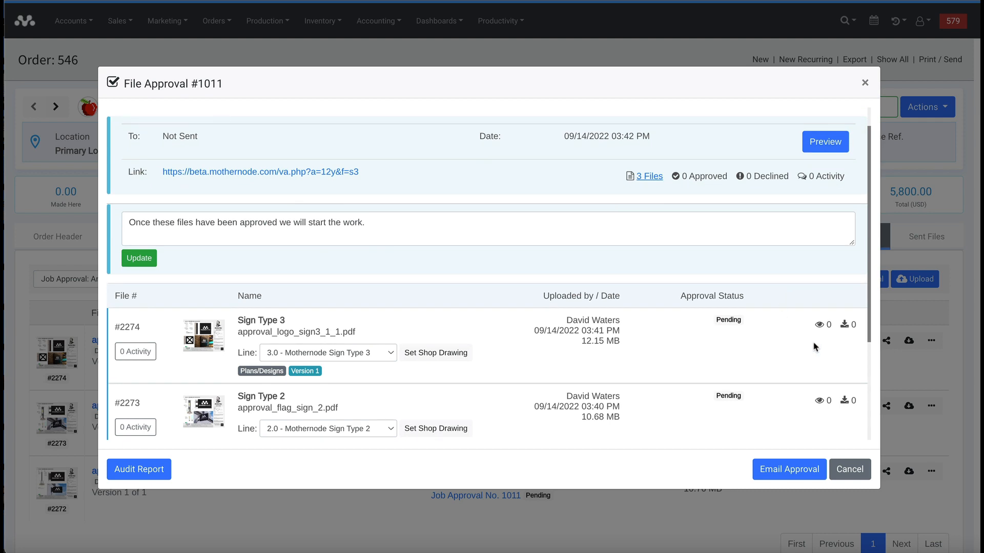
scroll(735, 415, "down", 3)
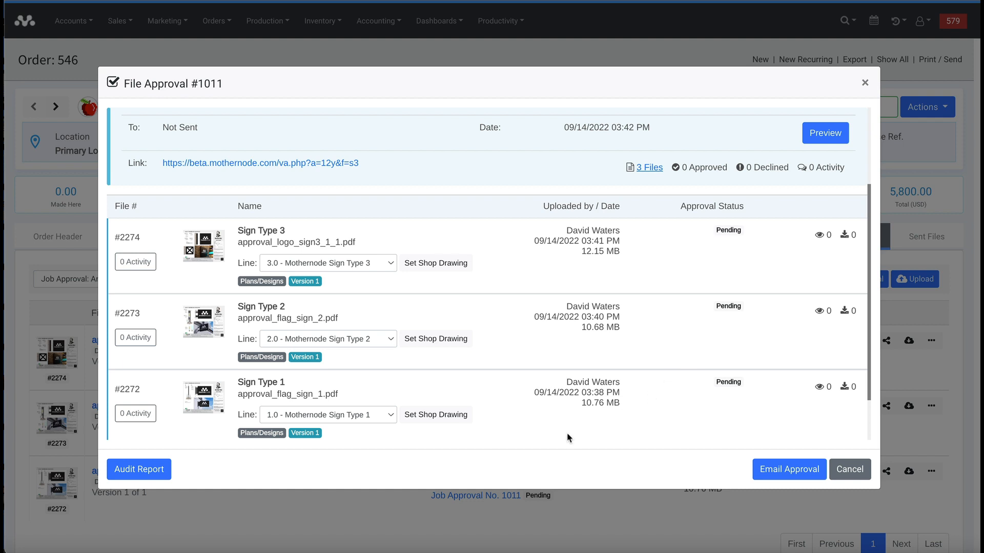
- Email the client the Artwork Approval Required template for File Approval #1011
left_click(775, 471)
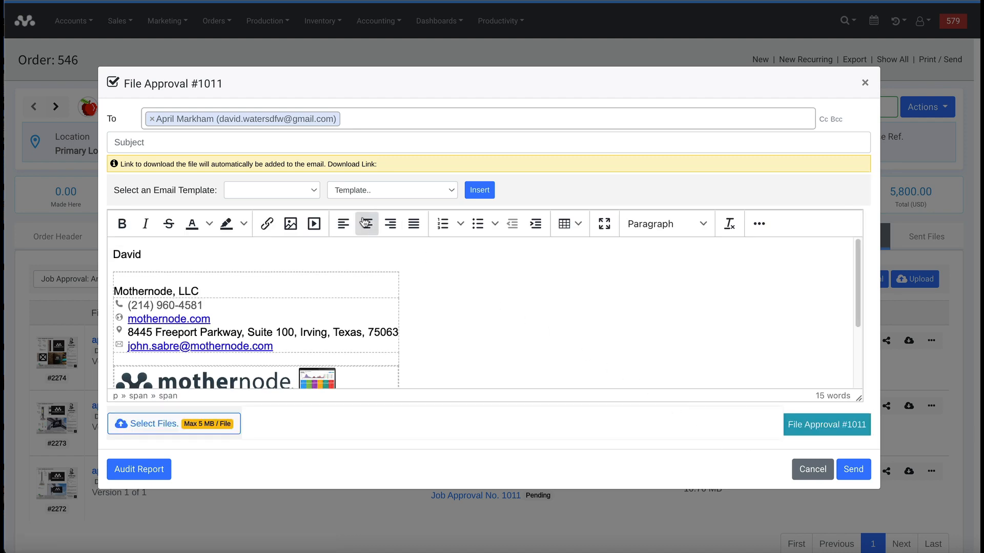
left_click(355, 193)
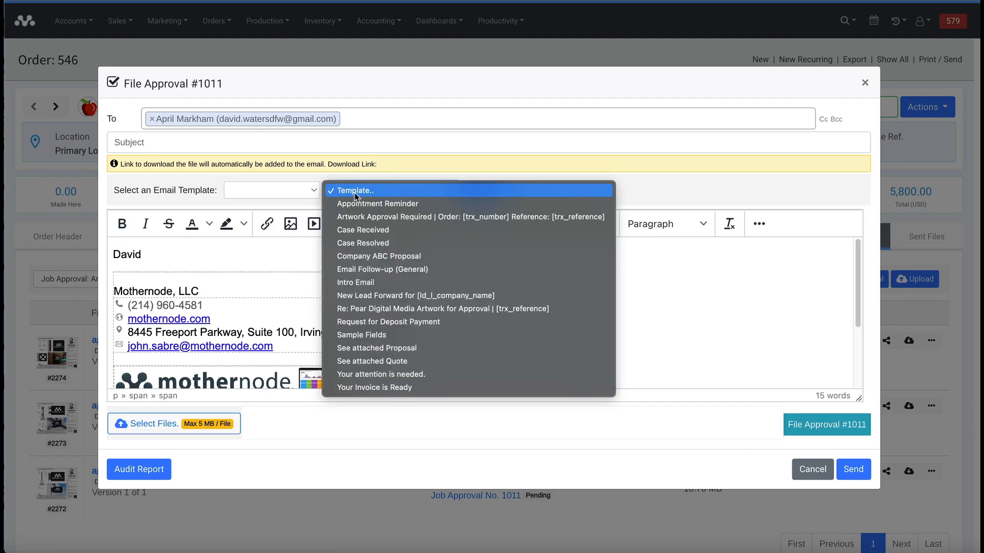
left_click(368, 217)
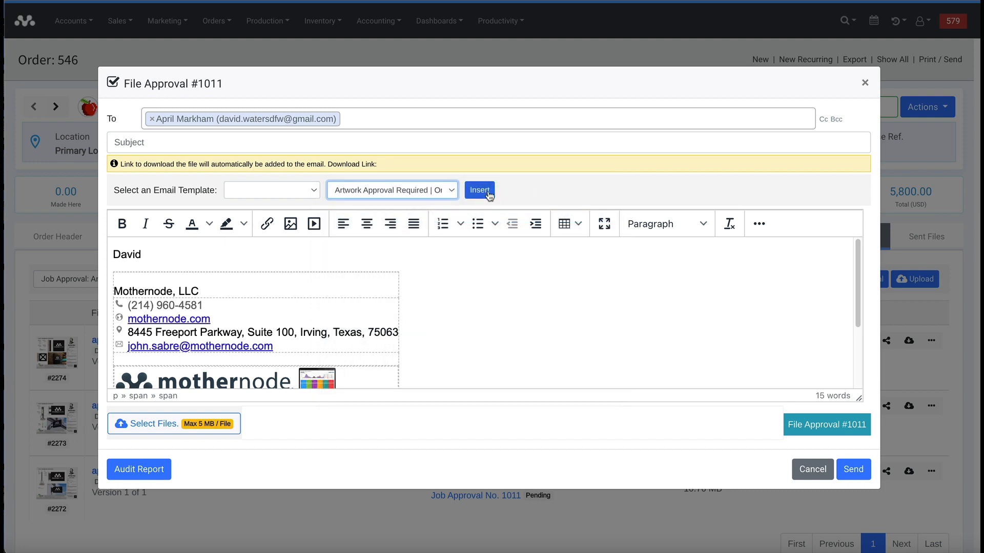
left_click(480, 191)
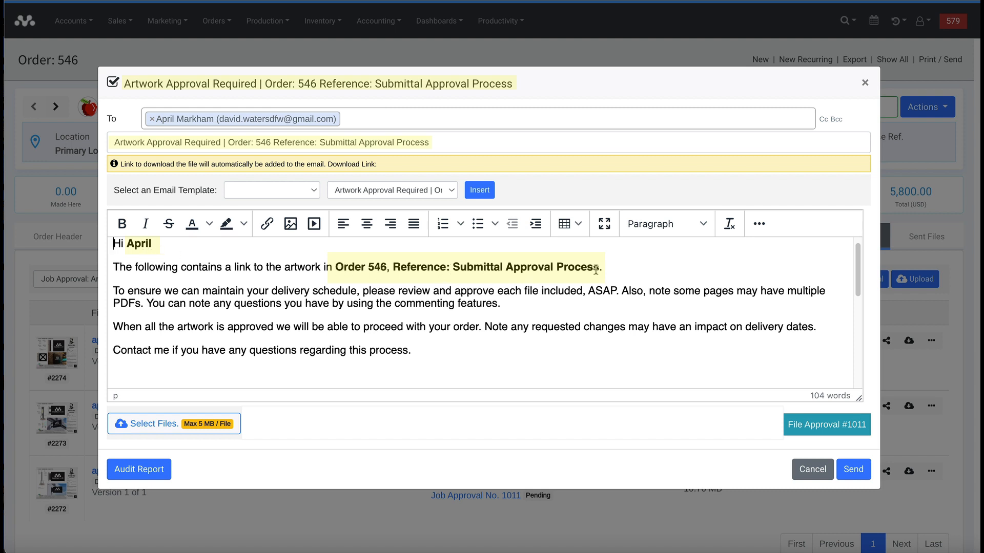
left_click(266, 149)
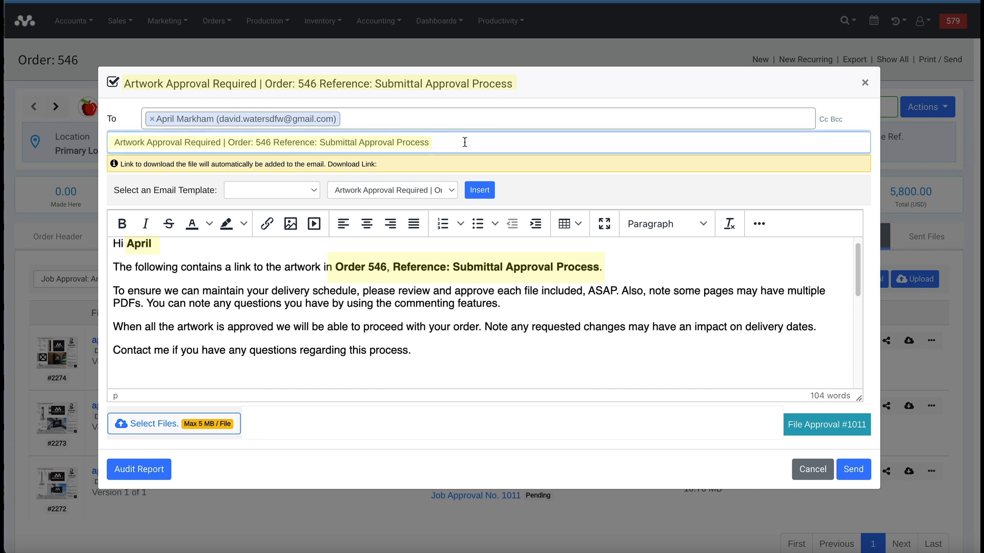
left_click(410, 376)
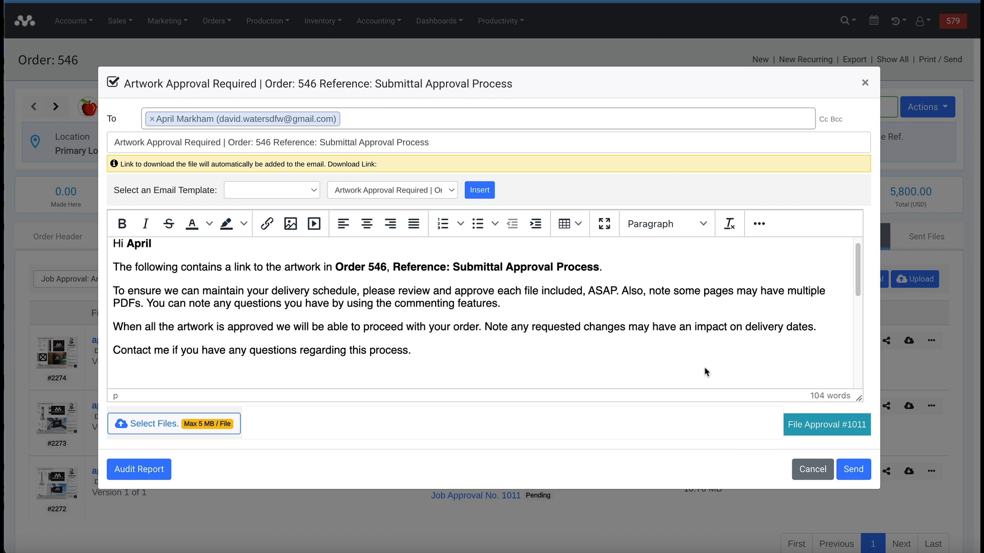
left_click(854, 471)
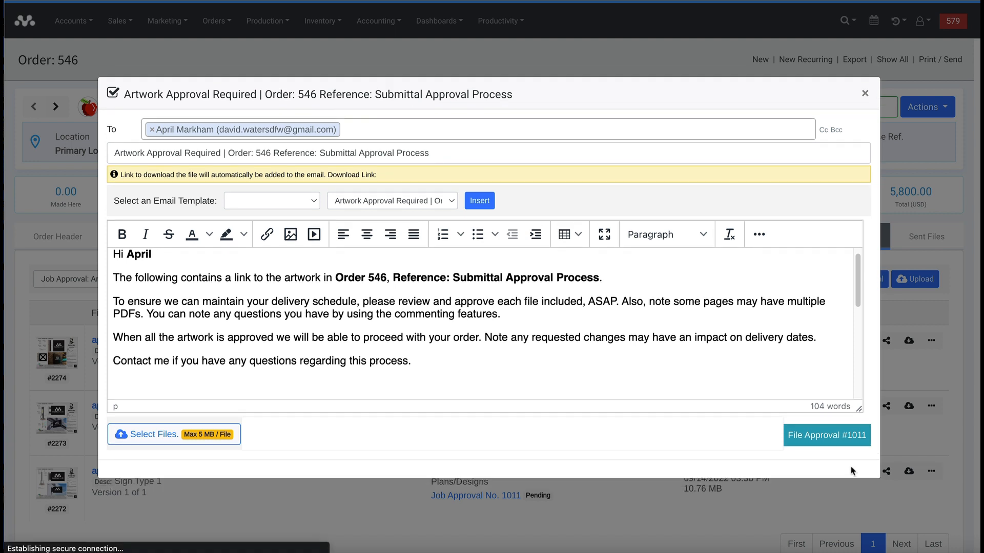
- Read the received approval email in Gmail and follow its Job for Approval # 1011 link
left_click(848, 468)
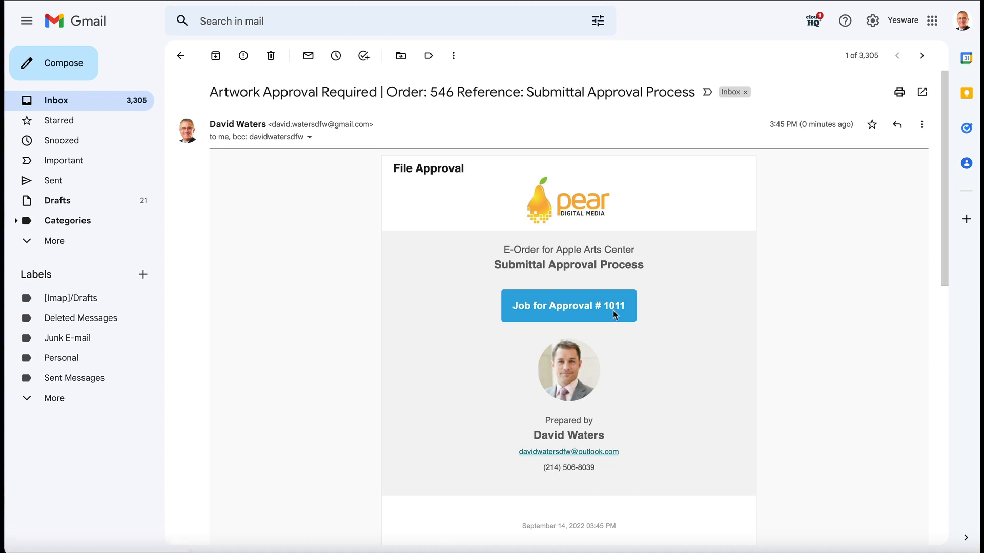
scroll(336, 280, "down", 2)
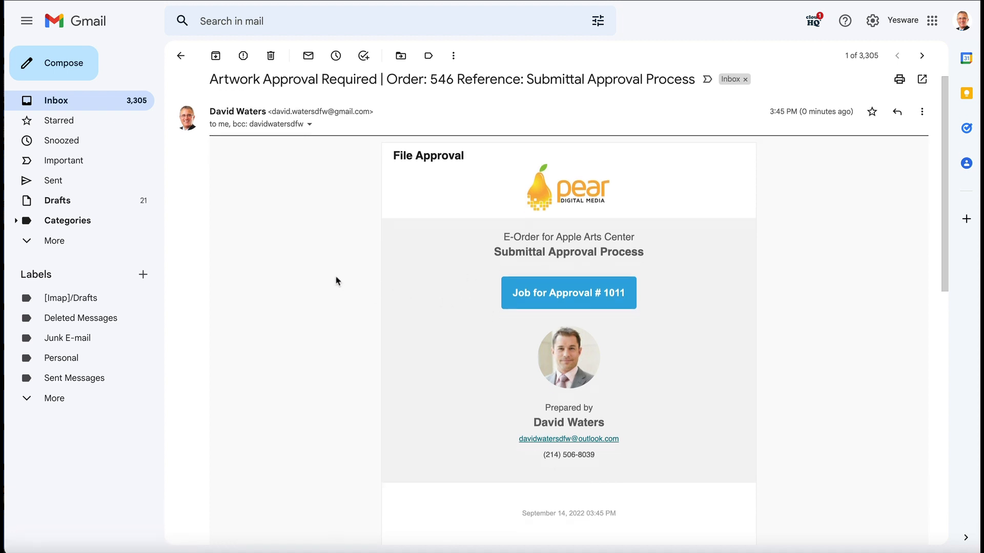
scroll(336, 277, "down", 3)
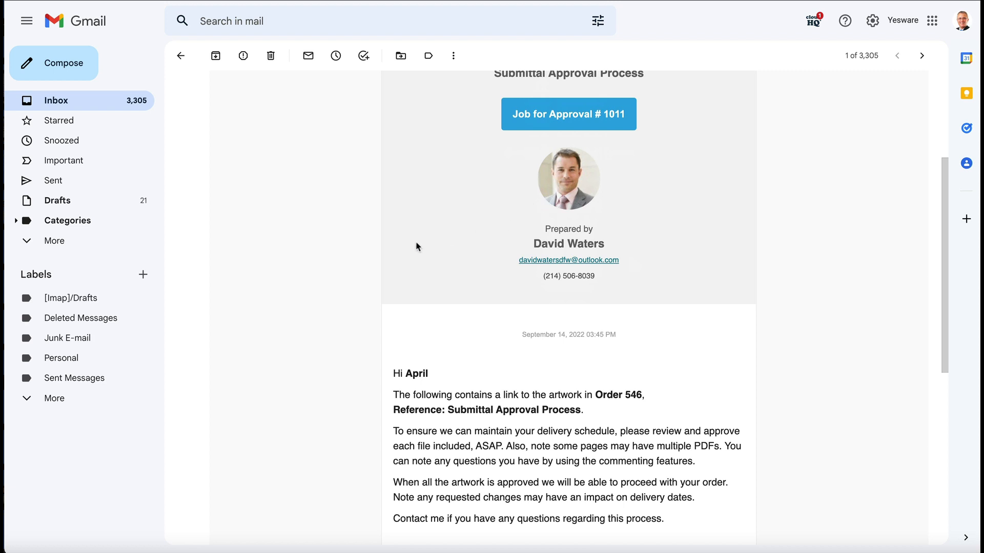
scroll(330, 265, "down", 1)
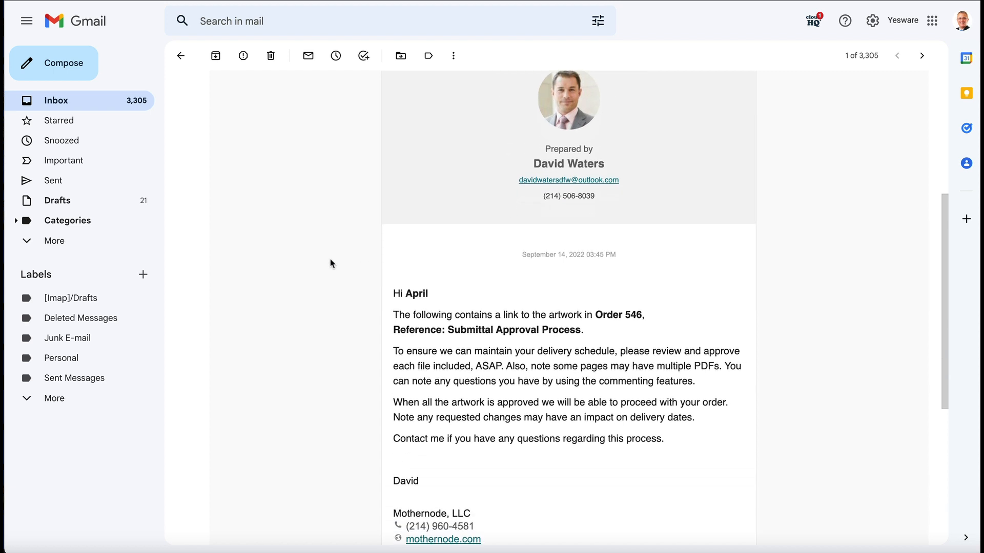
scroll(331, 265, "down", 1)
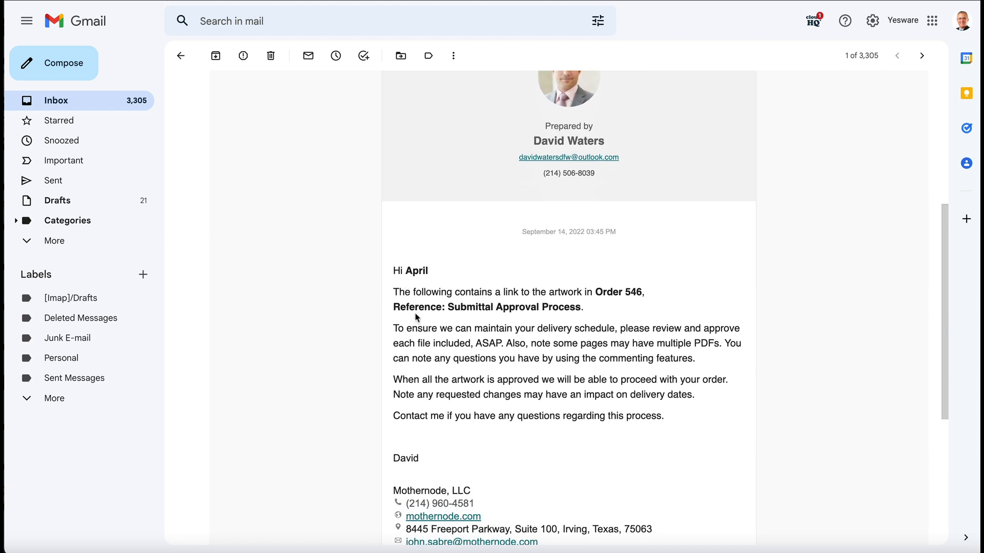
scroll(375, 344, "down", 1)
scroll(375, 344, "down", 1)
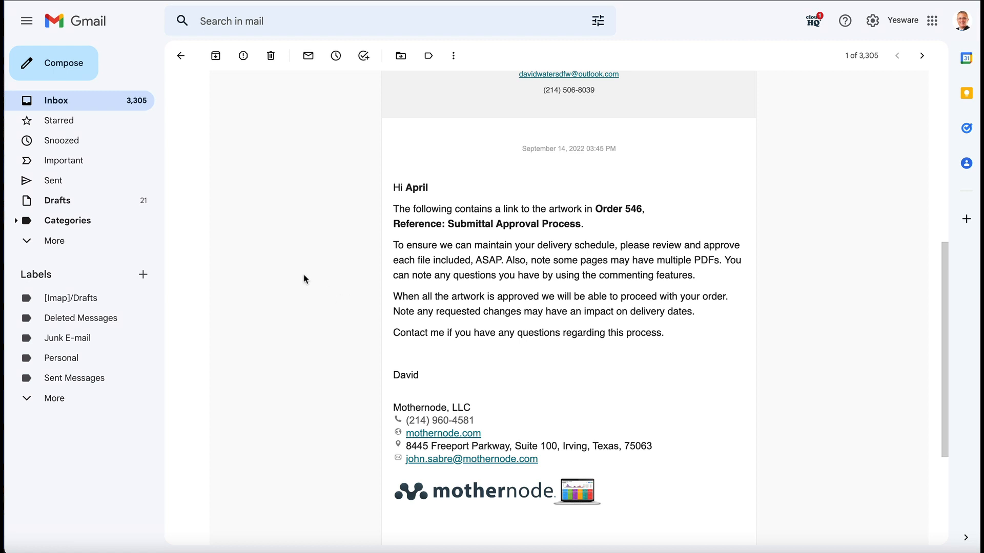
scroll(303, 278, "up", 7)
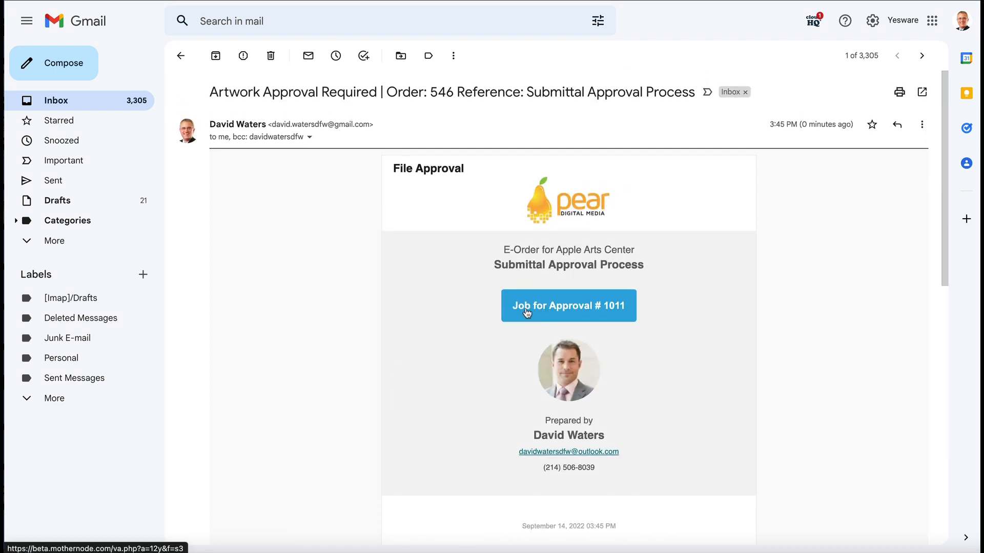
left_click(551, 311)
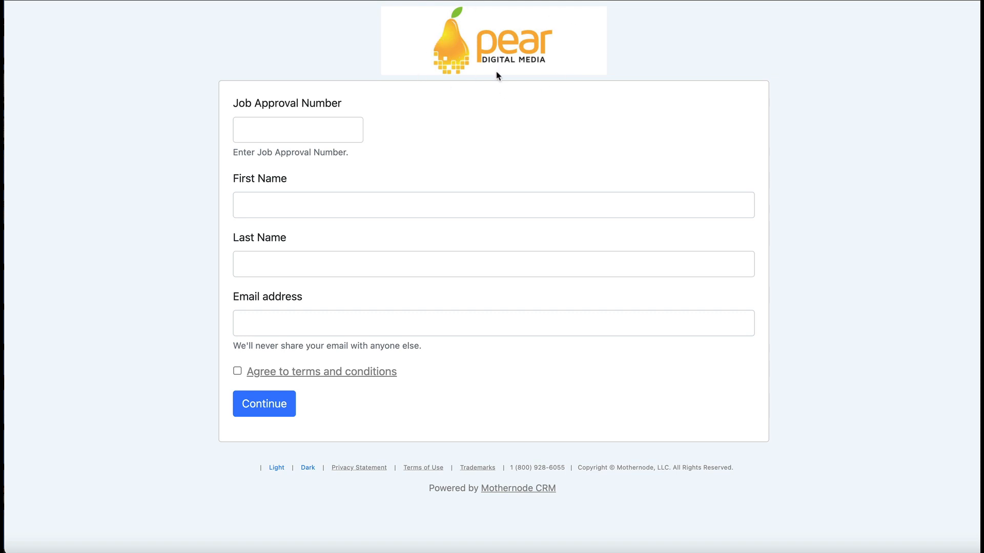
- Enter approval number 1011 plus the client's first name, last name and e-mail address
left_click(336, 135)
type("1011")
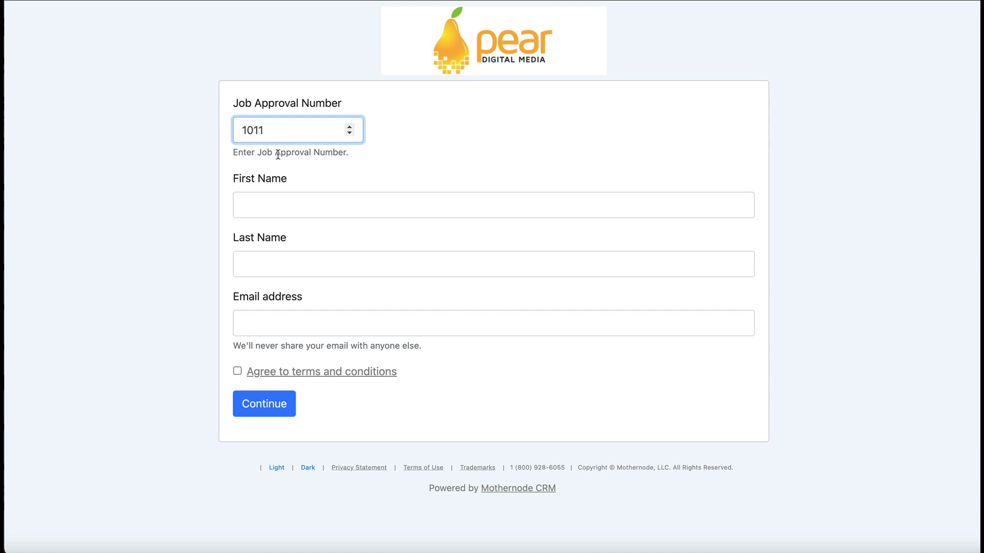
left_click(256, 205)
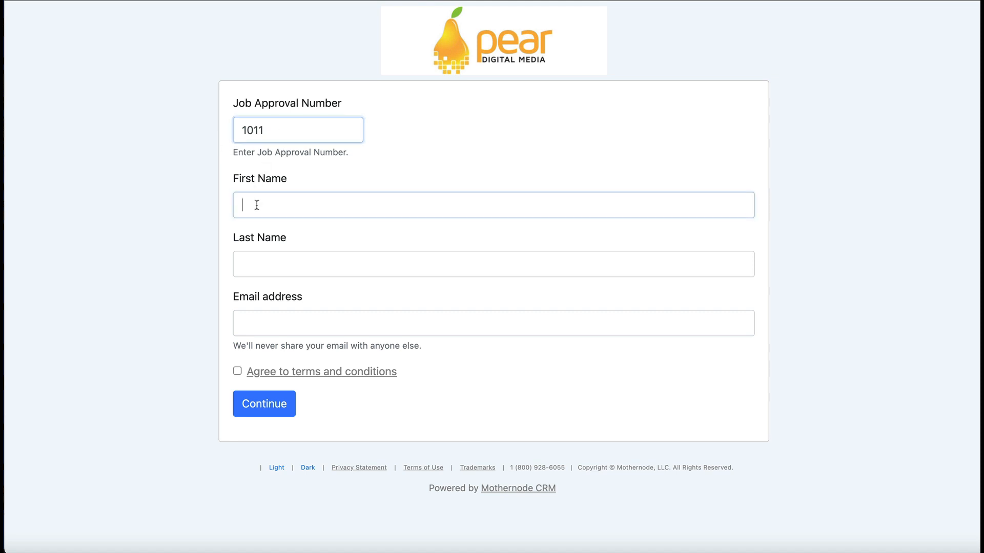
key("Tab")
left_click(265, 318)
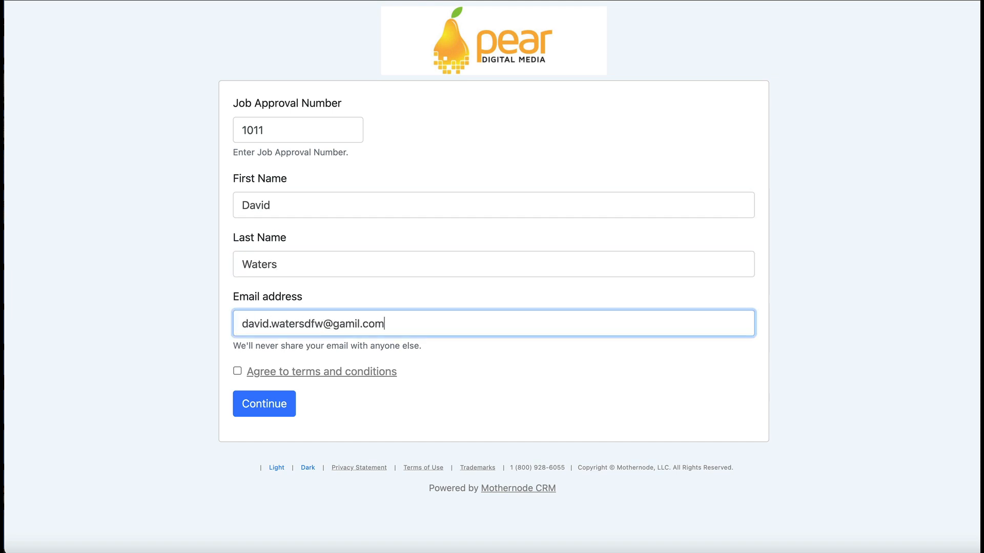
- Fix the e-mail domain typo, agree to the terms and conditions, and continue
left_click(238, 371)
left_click_drag(339, 324, 360, 324)
type("mail")
left_click(237, 372)
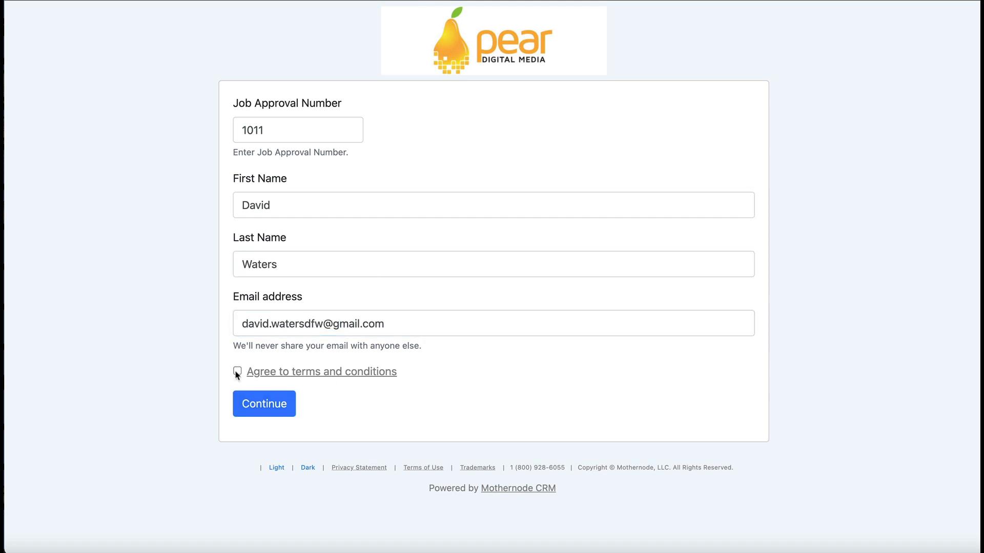
left_click(237, 371)
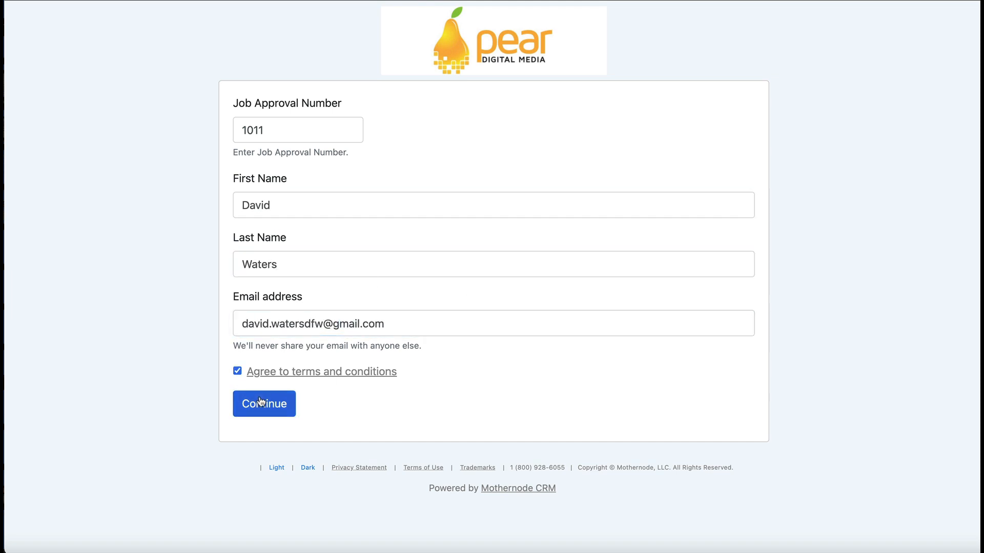
left_click(284, 413)
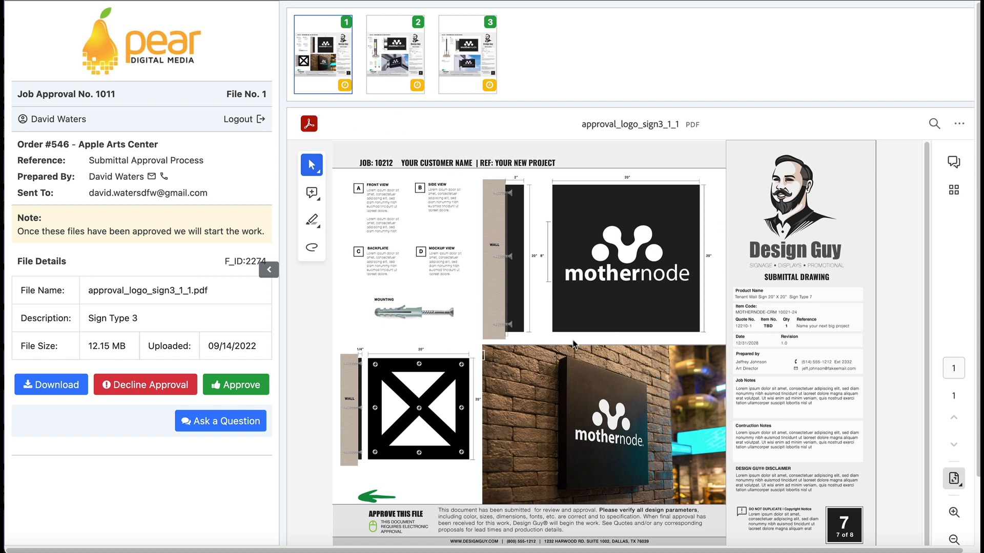
- Preview Sign Type 2 and Sign Type 1, return to Sign Type 3, and show its page thumbnails
left_click(395, 71)
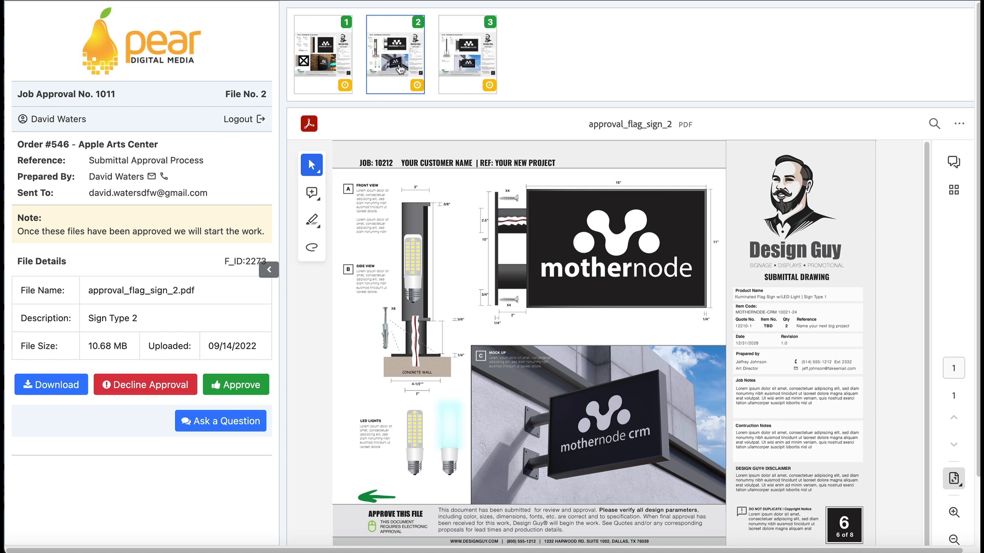
left_click(459, 70)
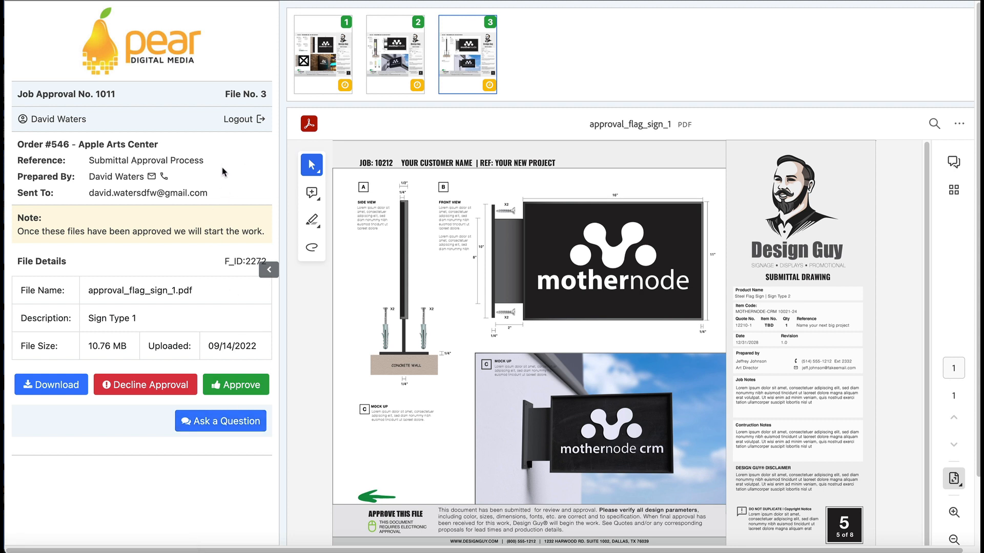
left_click(320, 59)
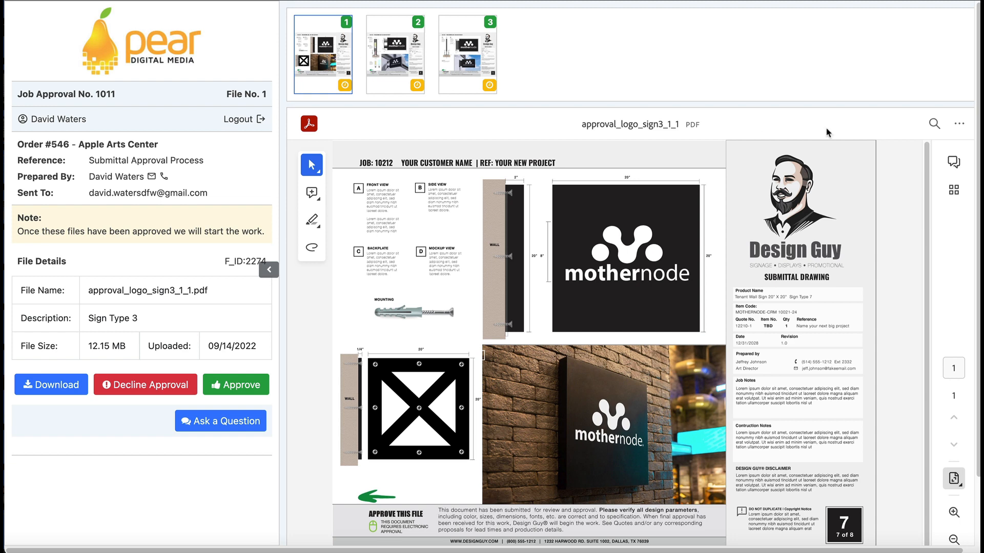
left_click(953, 190)
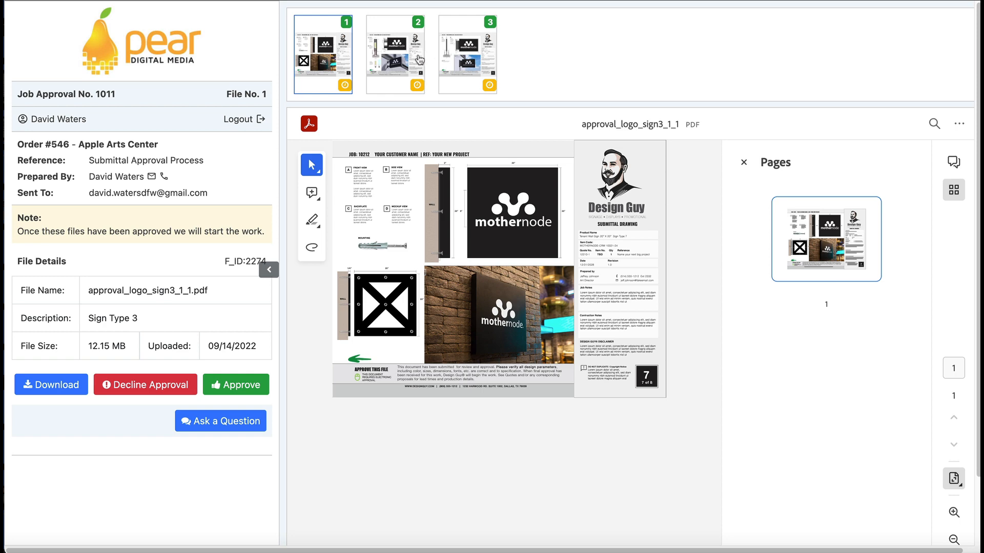
- Hide the thumbnails and job details to view the Sign Type 3 drawing full width, then restore the details
left_click(955, 191)
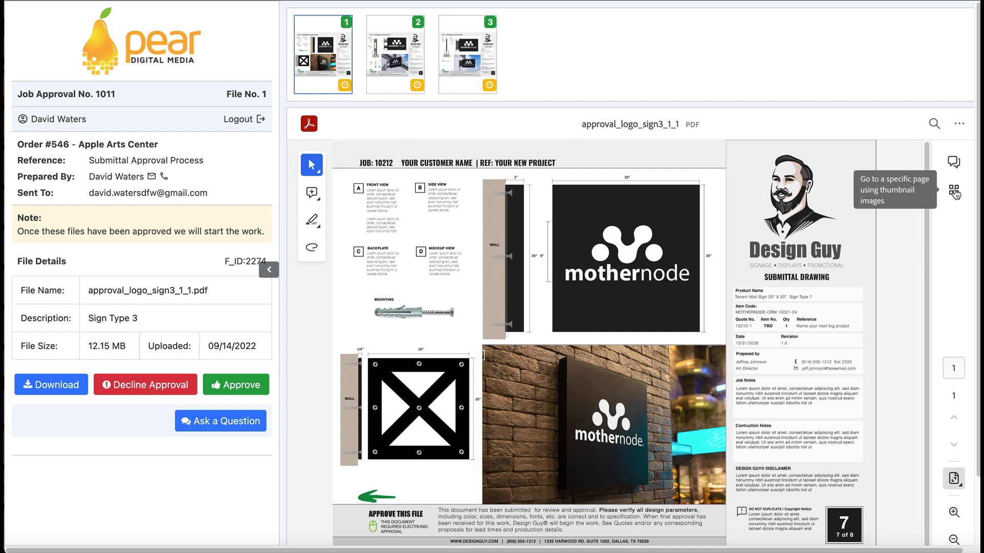
left_click(269, 270)
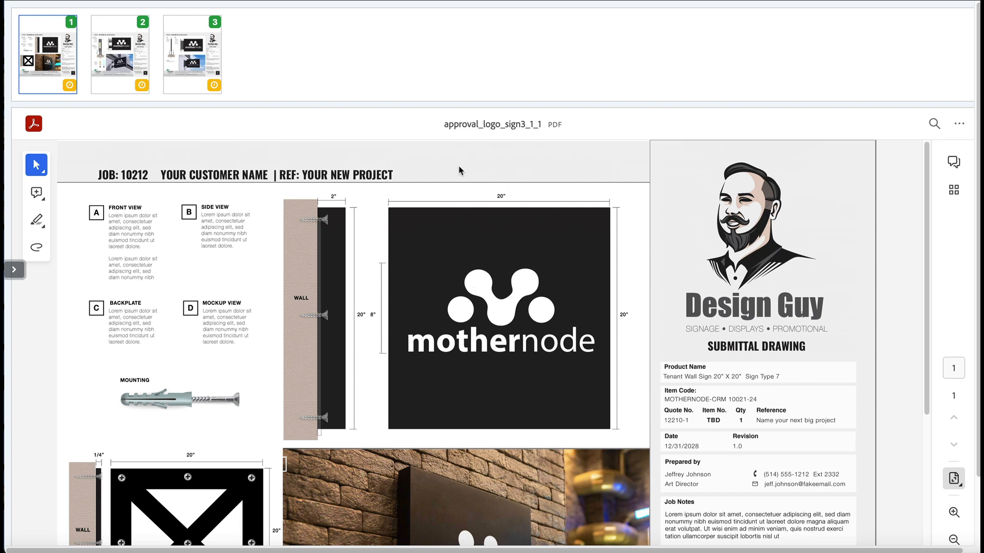
scroll(485, 263, "down", 3)
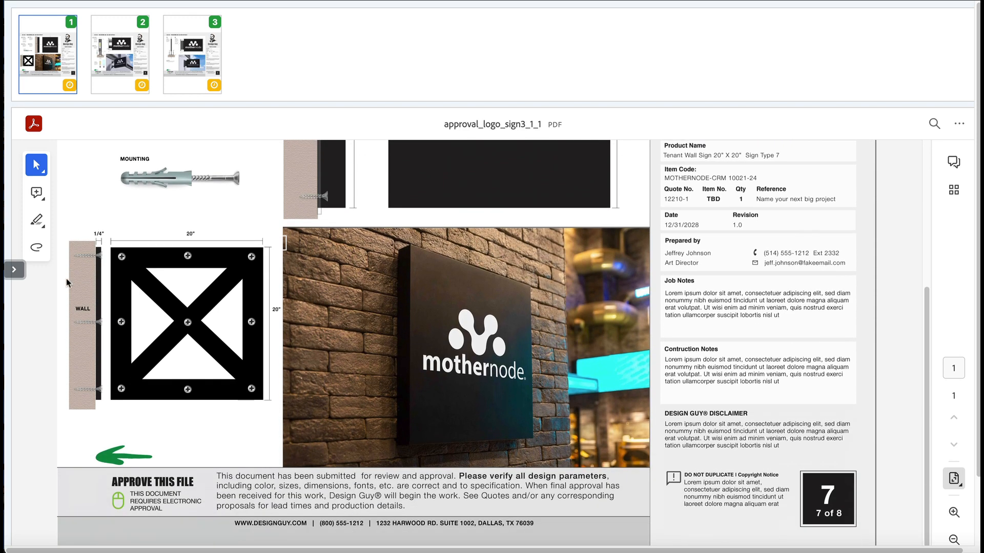
left_click(14, 270)
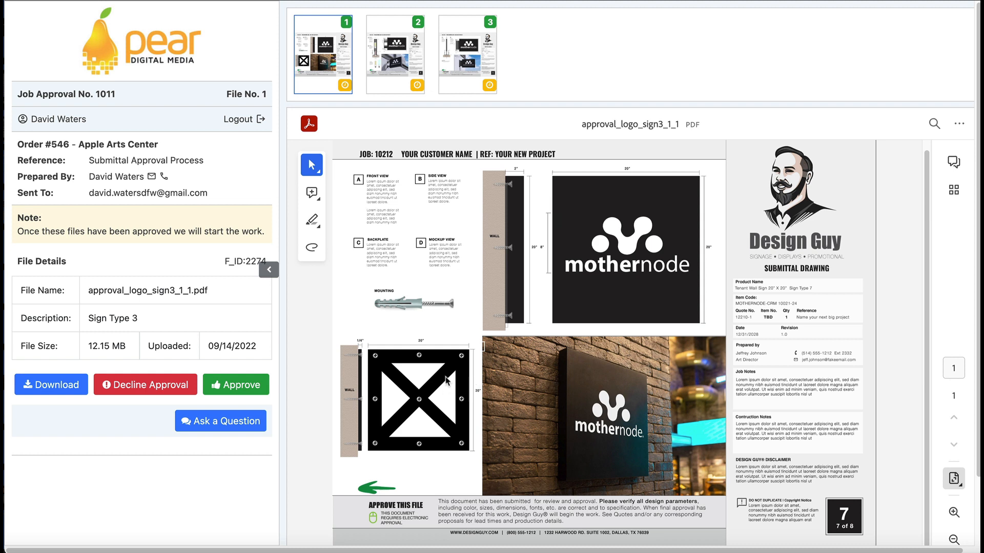
- Approve the Sign Type 3 logo file, confirming with 'Approve this file'
left_click(240, 388)
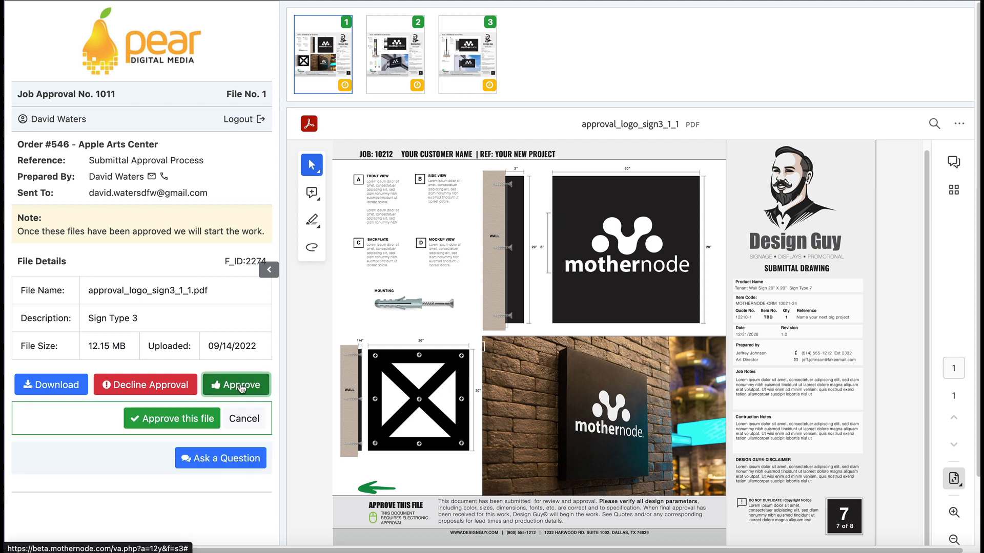
left_click(251, 420)
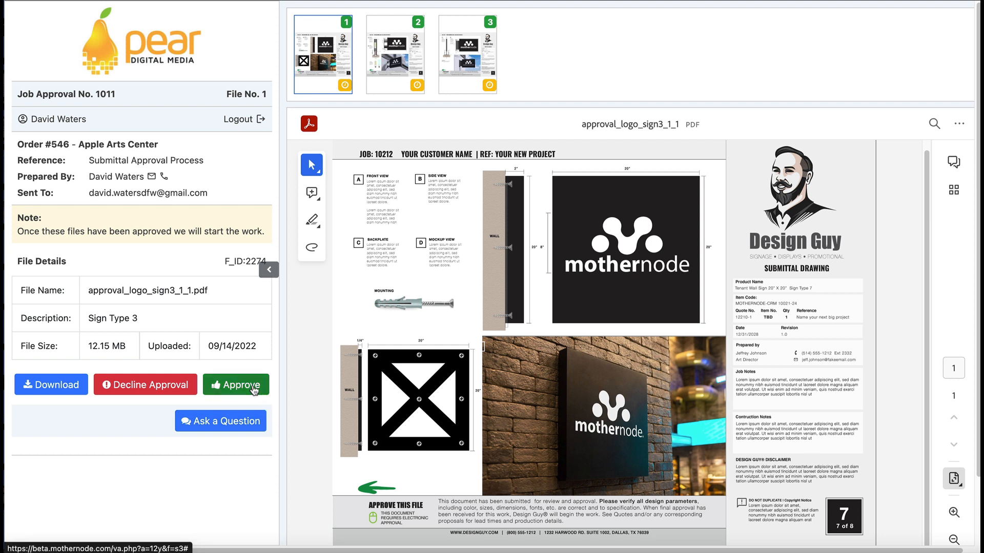
left_click(253, 391)
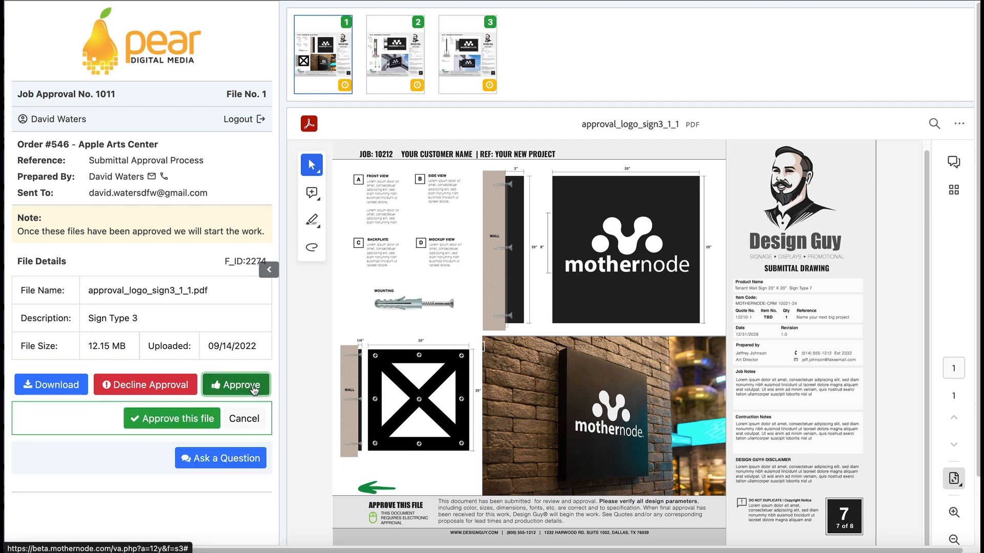
left_click(174, 420)
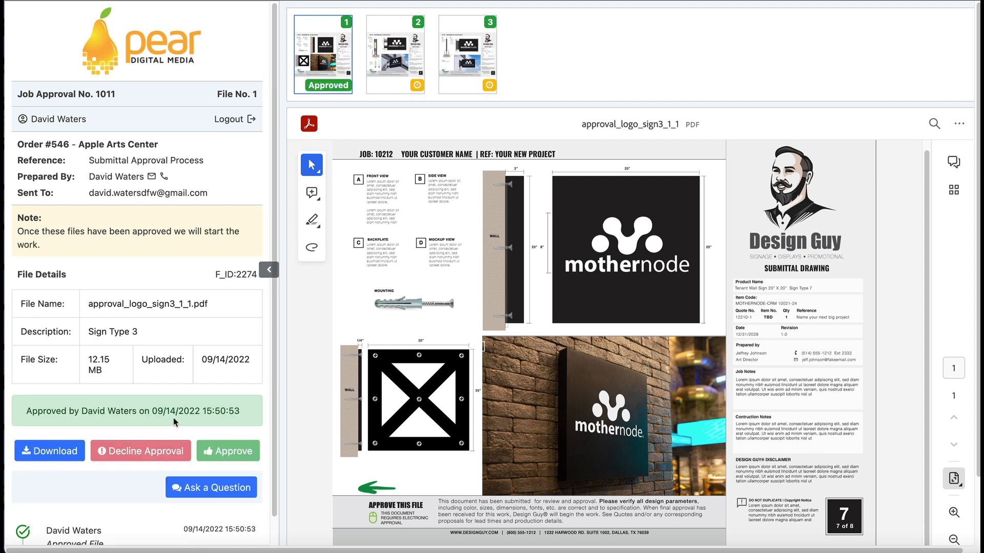
scroll(108, 512, "down", 1)
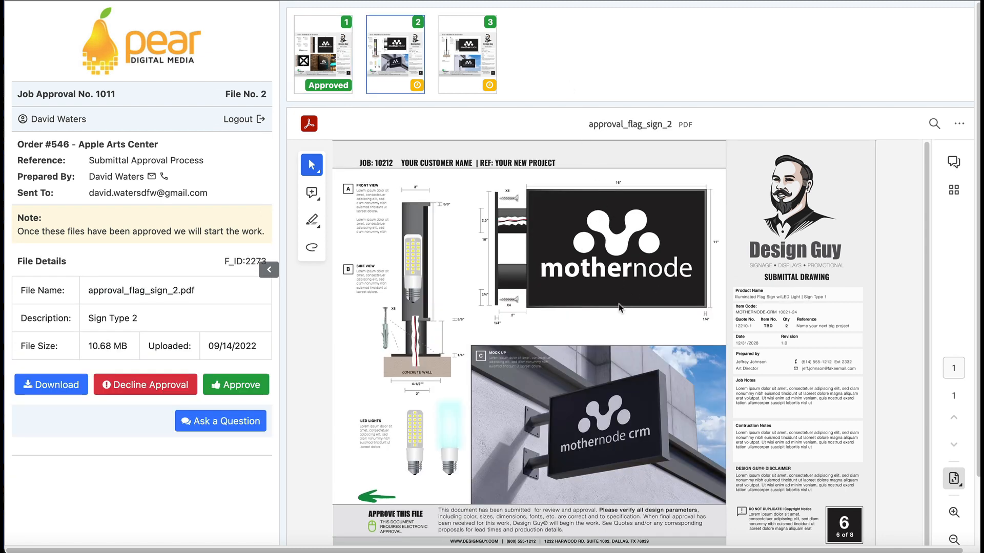
- Submit the Sign Type 2 question 'Is the CRM acronym going to be included?'
left_click(215, 426)
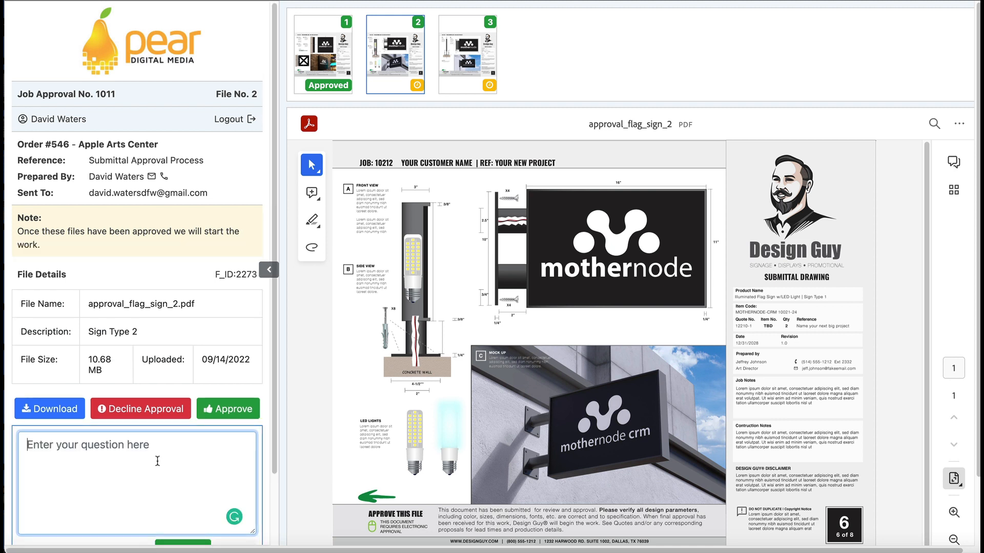
type("Is the CRM acronym goi")
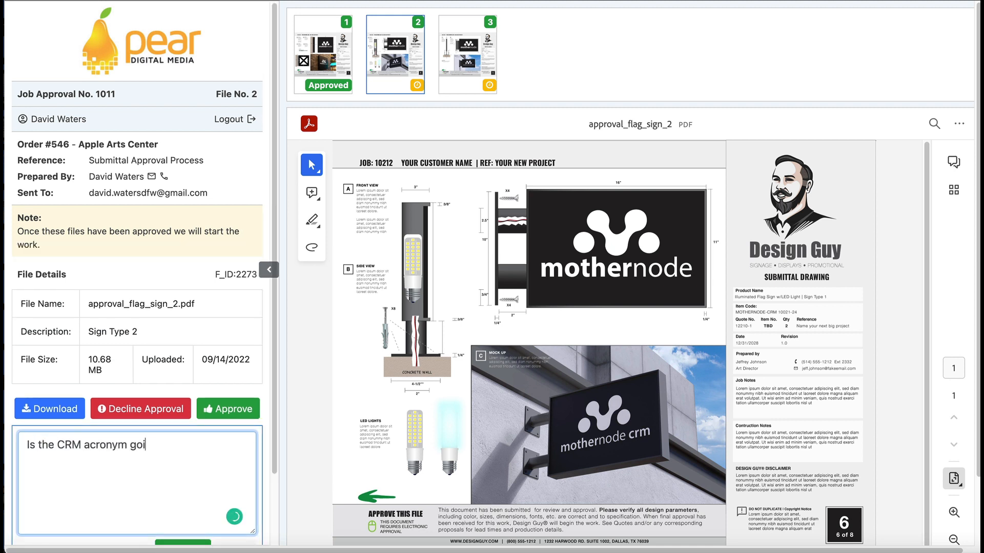
type("ng to be included?")
scroll(194, 528, "down", 1)
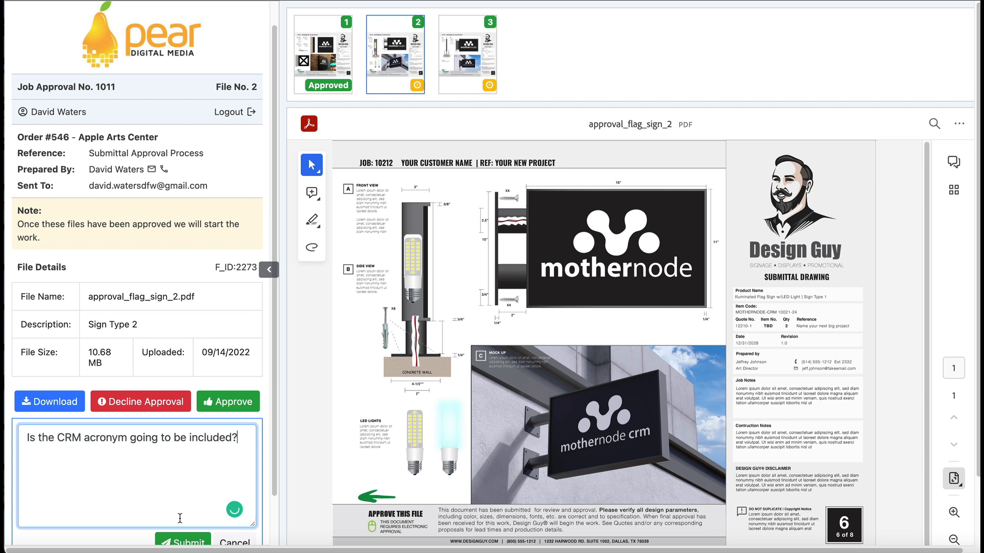
left_click(193, 541)
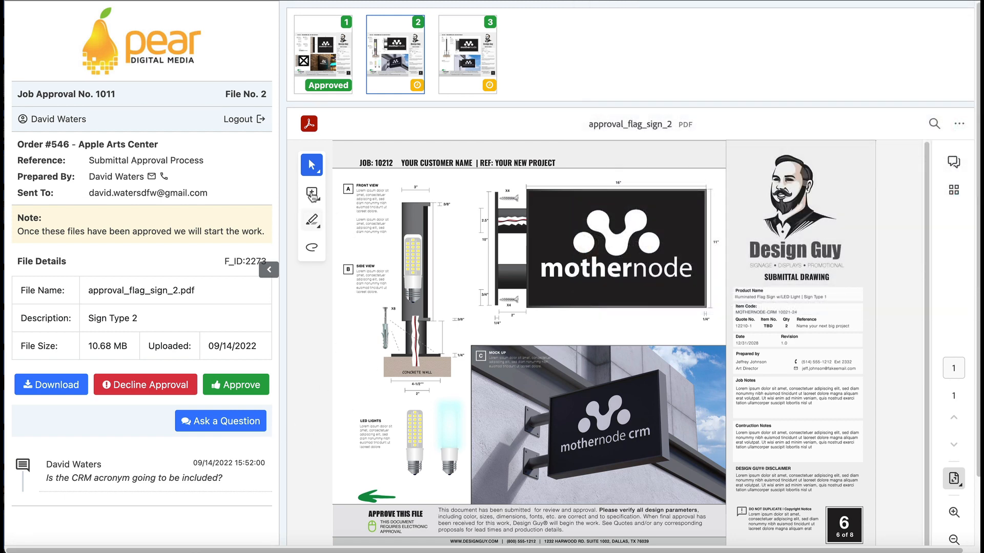
- Circle 'crm' in red on the Sign Type 2 mock-up with the Draw tool and save the PDF
left_click(312, 221)
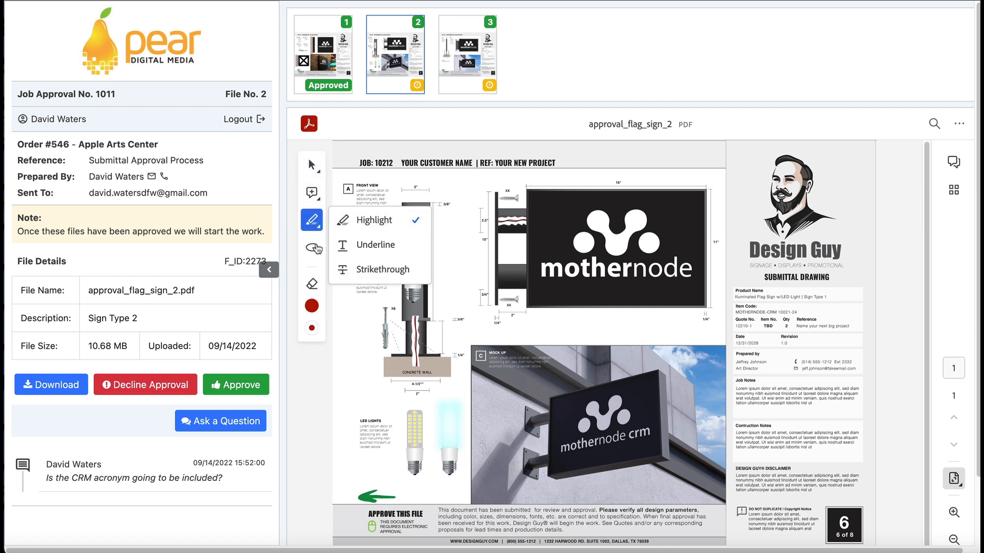
left_click(312, 247)
mouse_move(638, 410)
left_mouse_down()
mouse_move(623, 473)
mouse_move(661, 405)
left_mouse_up()
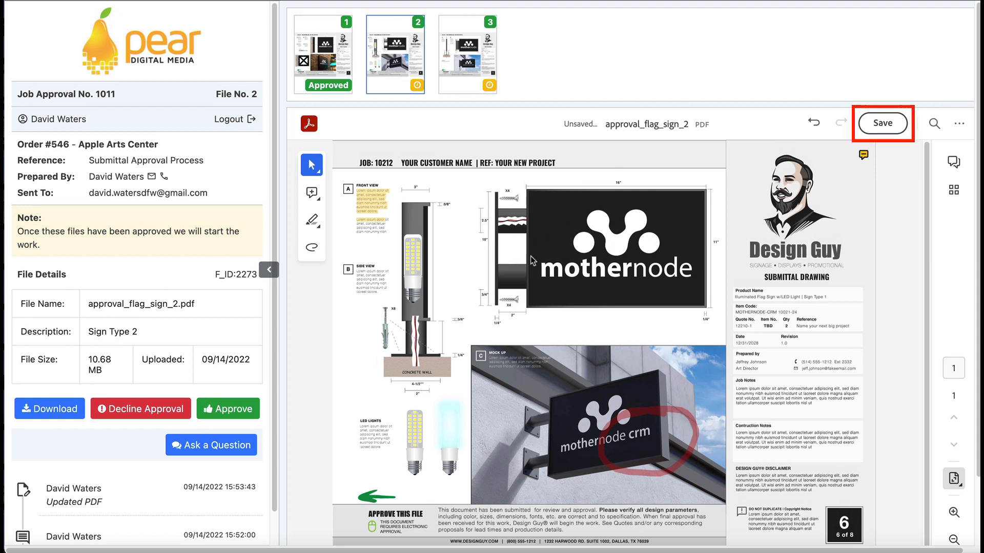
left_click(883, 124)
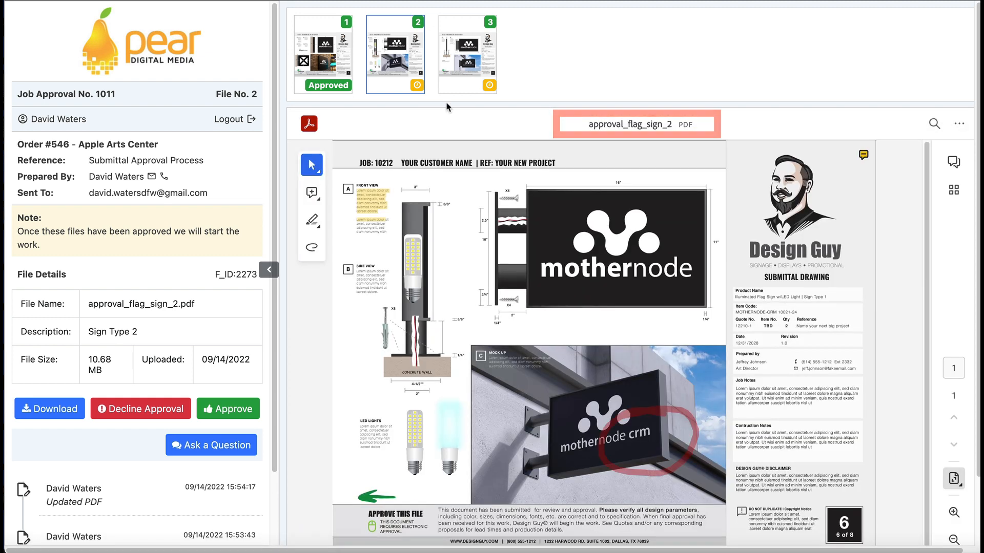
- Decline Sign Type 1 with reason 'We need the sign that has an electrical hookup.' and return to Files
left_click(459, 56)
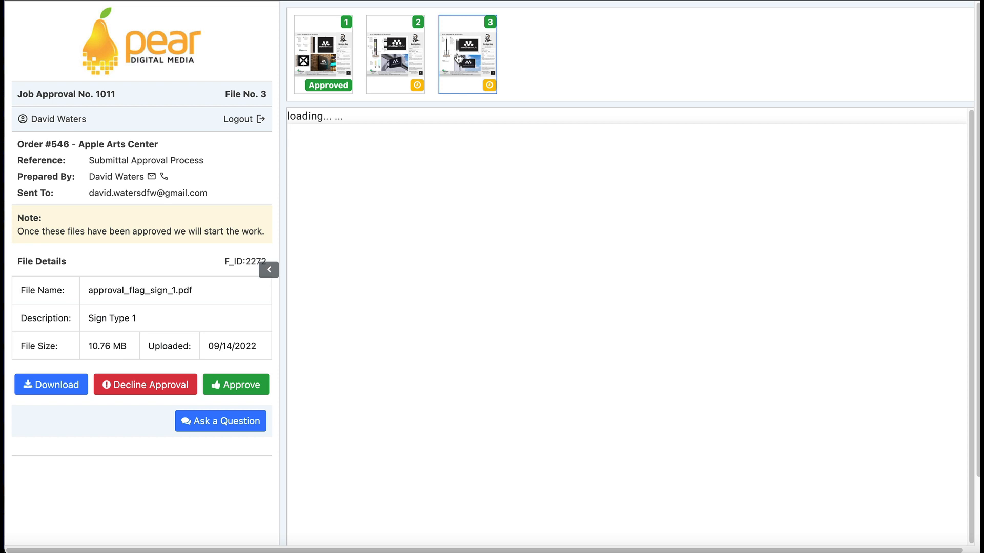
left_click(150, 383)
type("We need the ")
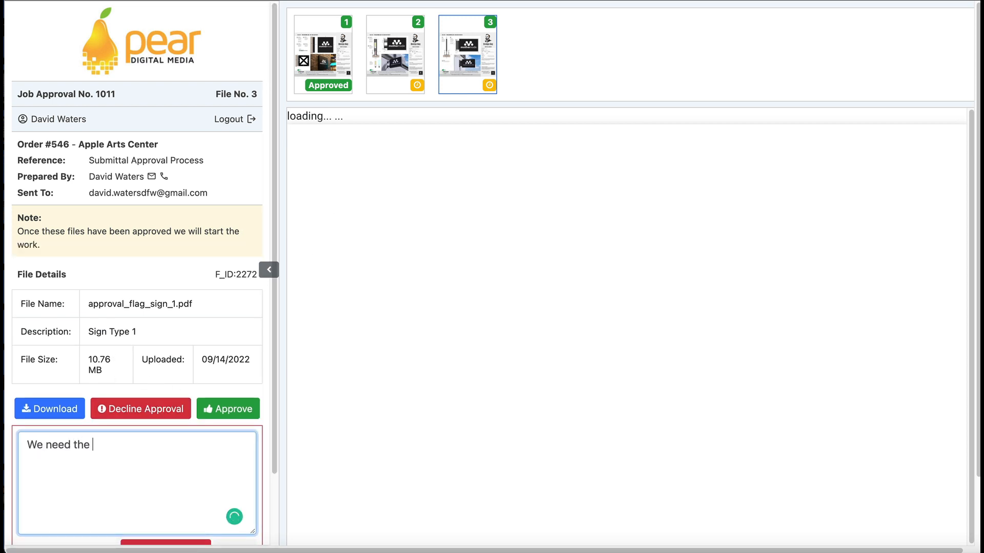
type("sign that has an electrical hookup.")
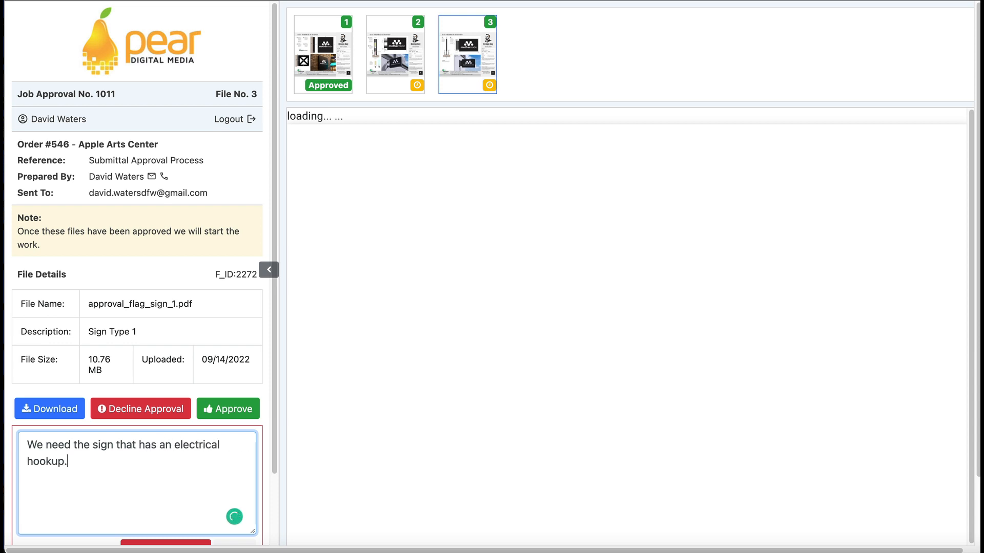
scroll(161, 505, "down", 1)
left_click(160, 500)
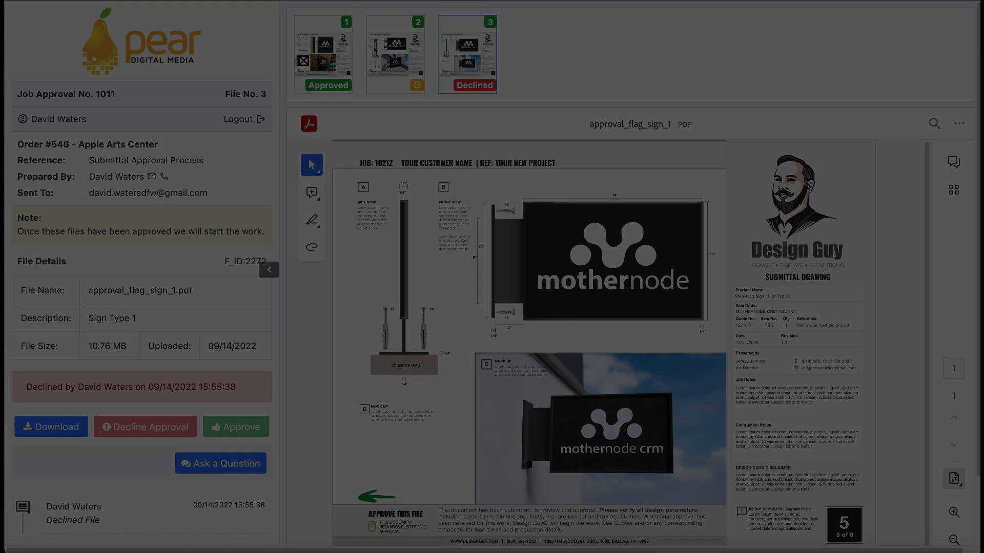
left_click(816, 245)
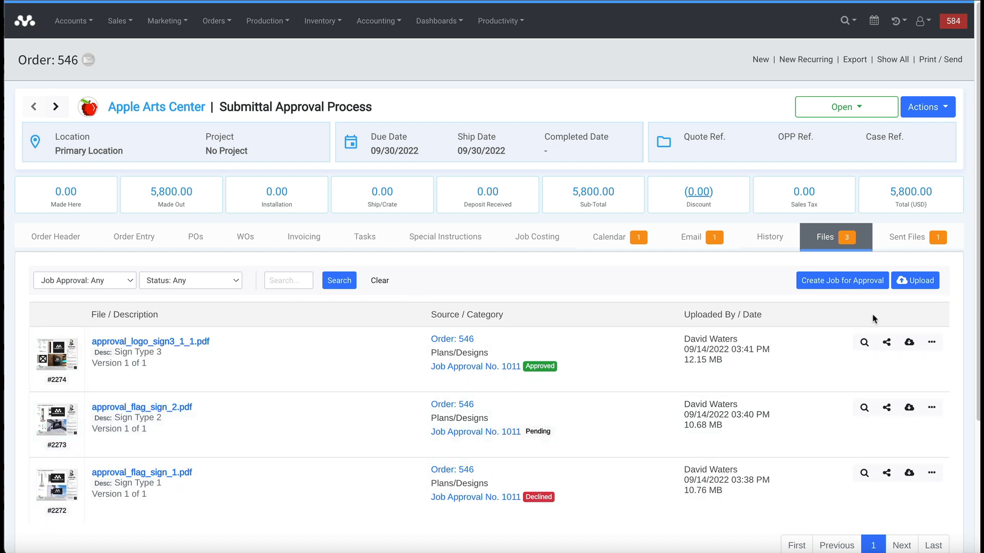
- Open Job Approval No. 1011 and show the activity history for Sign Type 2
left_click(490, 367)
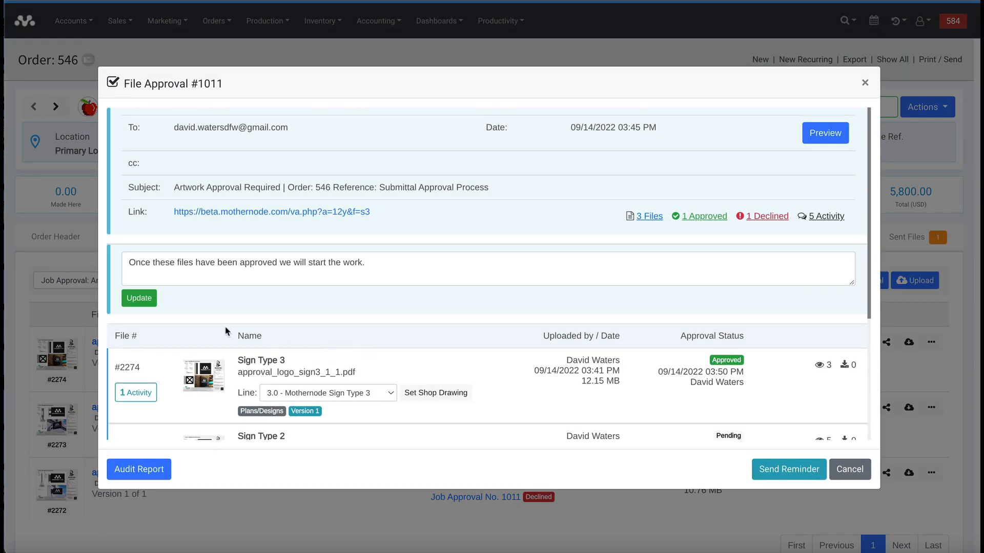
scroll(222, 328, "down", 3)
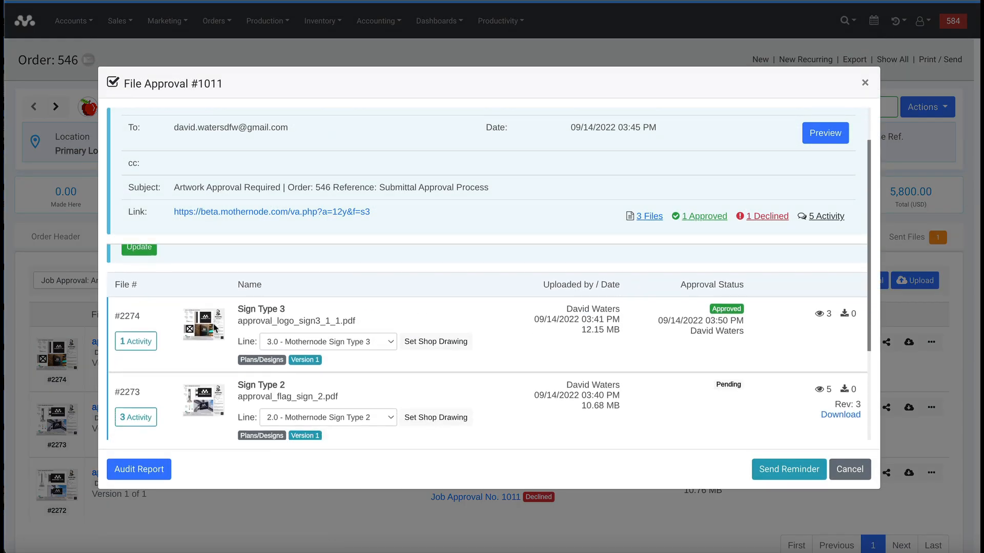
scroll(214, 328, "down", 1)
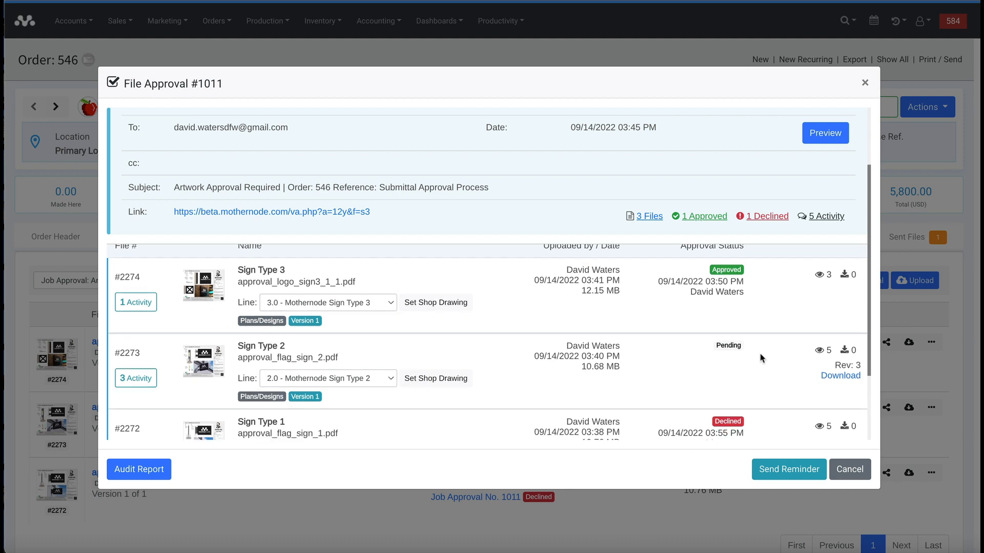
left_click(146, 379)
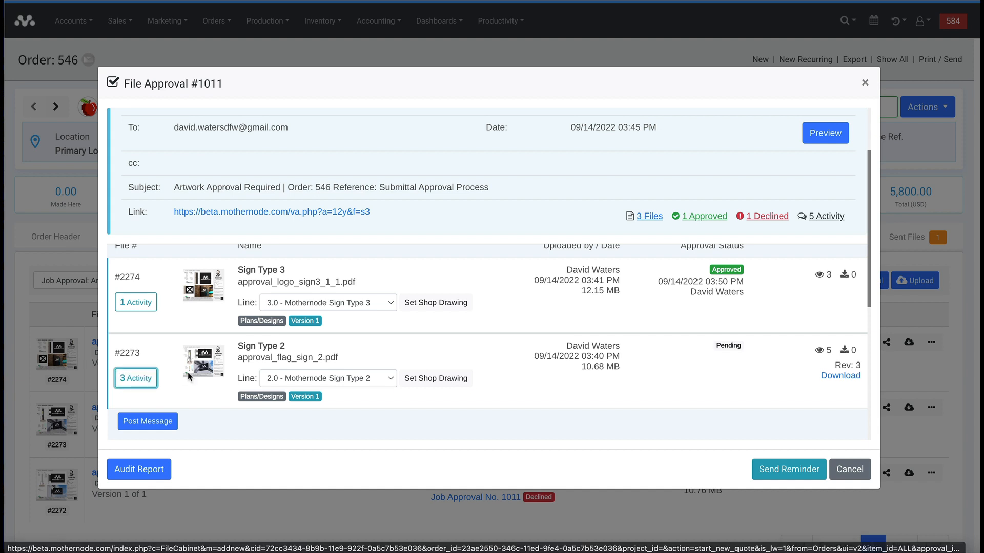
scroll(187, 376, "down", 5)
scroll(266, 382, "down", 1)
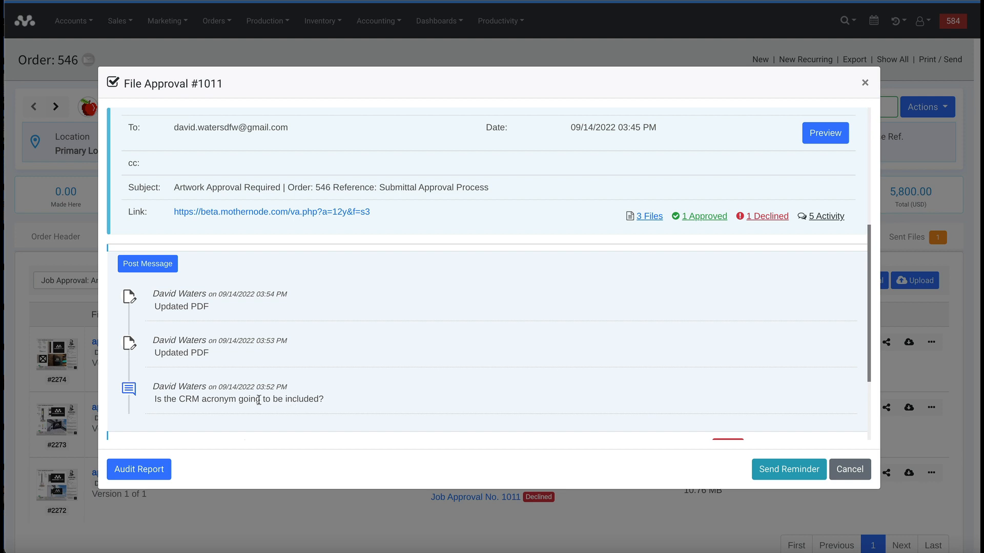
scroll(251, 401, "up", 3)
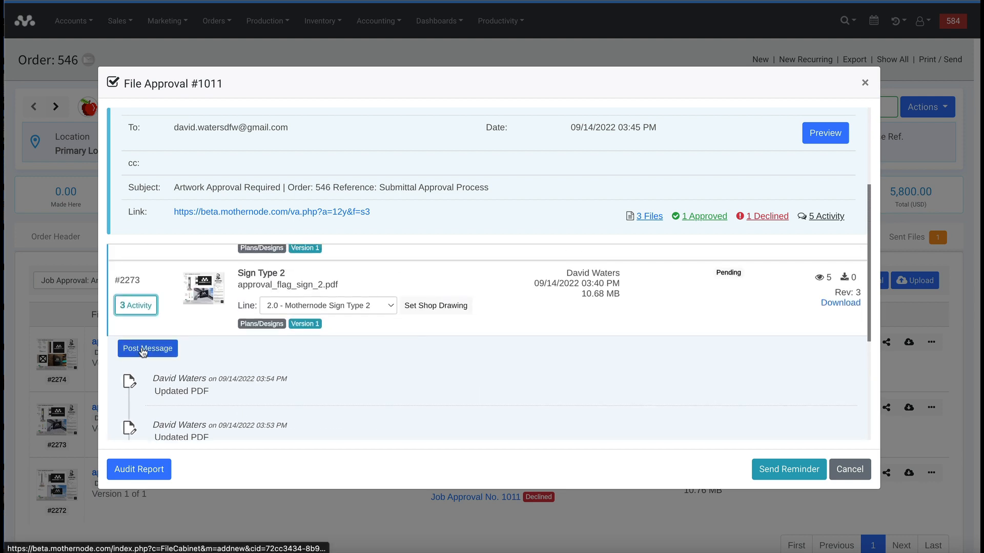
- Post the pinned reply 'Yes - per your earlier notes.' on Sign Type 2
left_click(143, 351)
left_click(168, 382)
type("Yes - per your earlier notes.,")
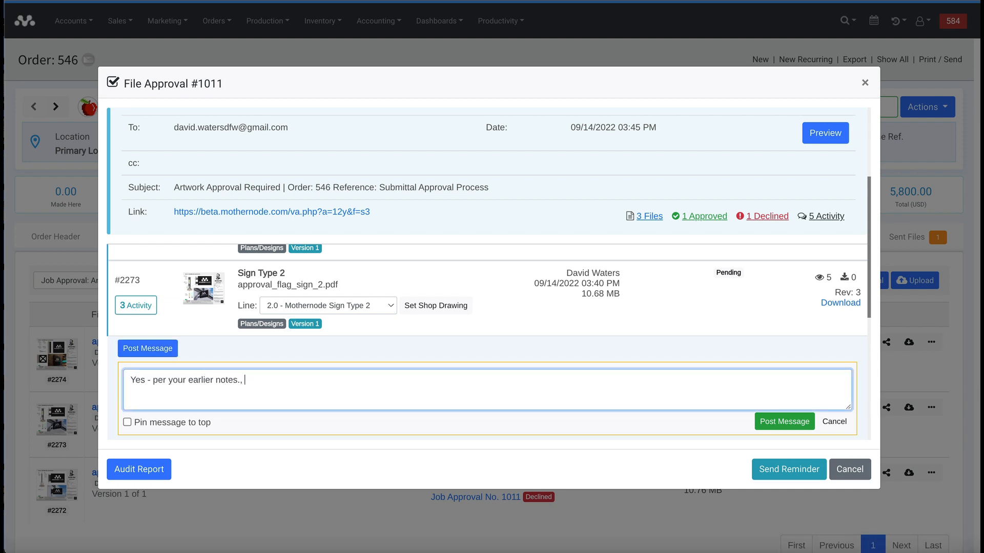
left_click(127, 423)
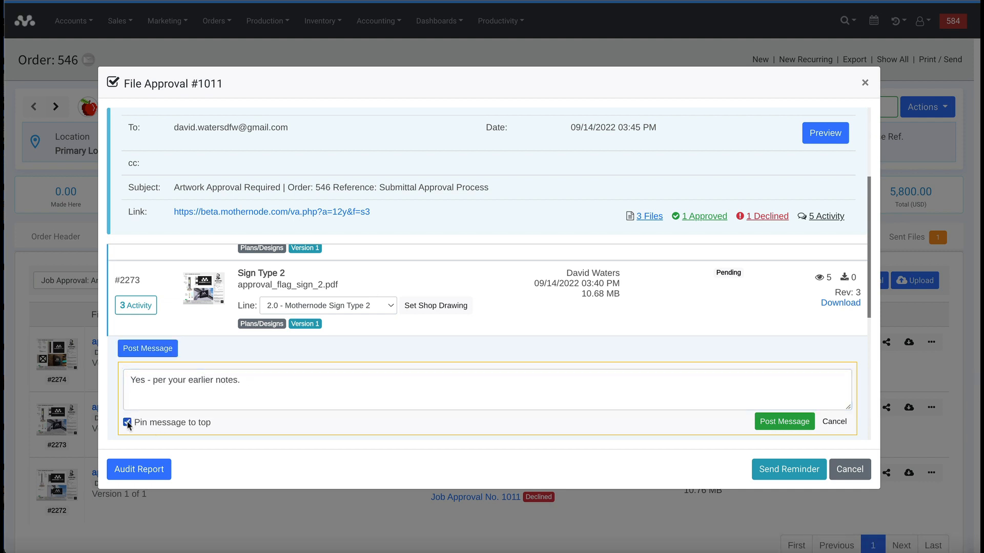
left_click(766, 423)
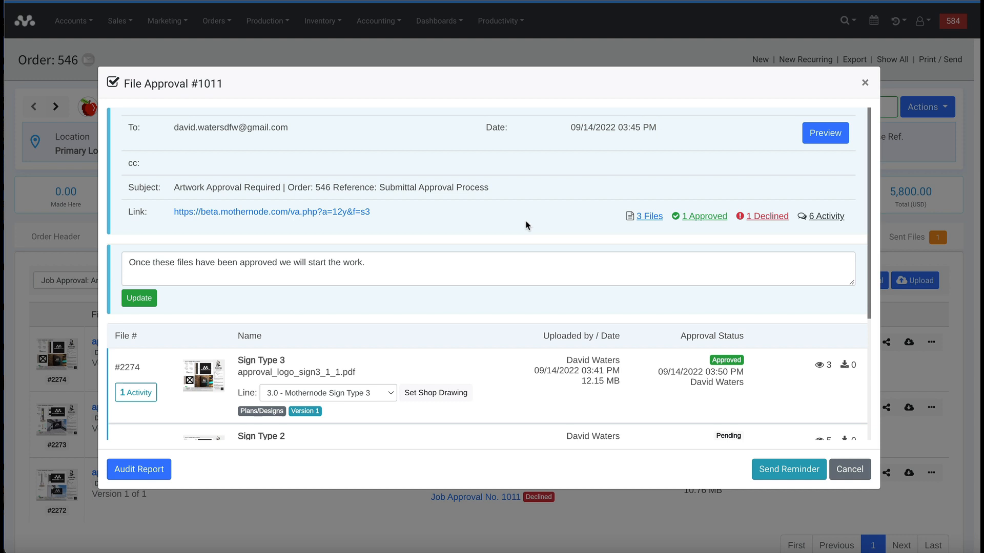
- Fill an approval email with the Artwork Approval template, then cancel it without sending
left_click(783, 469)
left_click(372, 191)
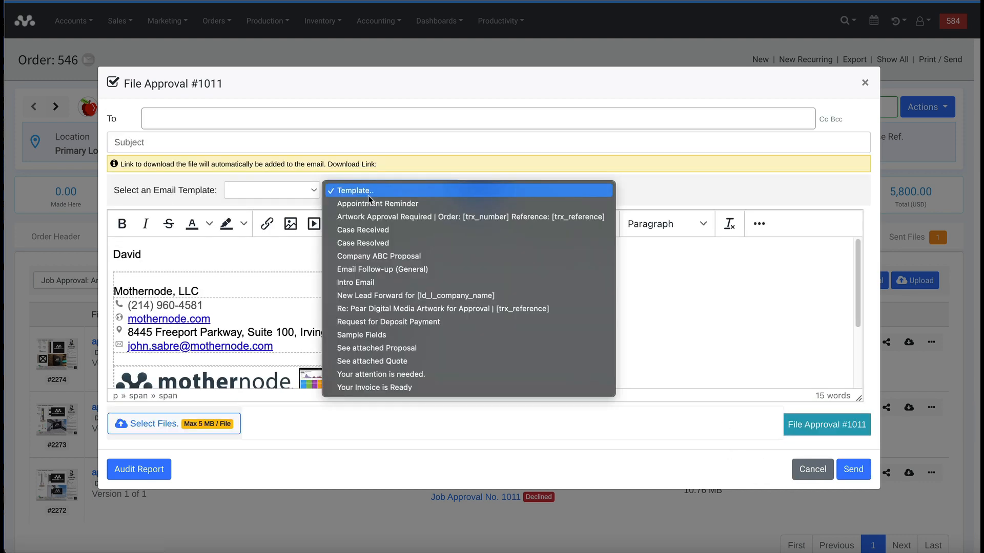
left_click(367, 222)
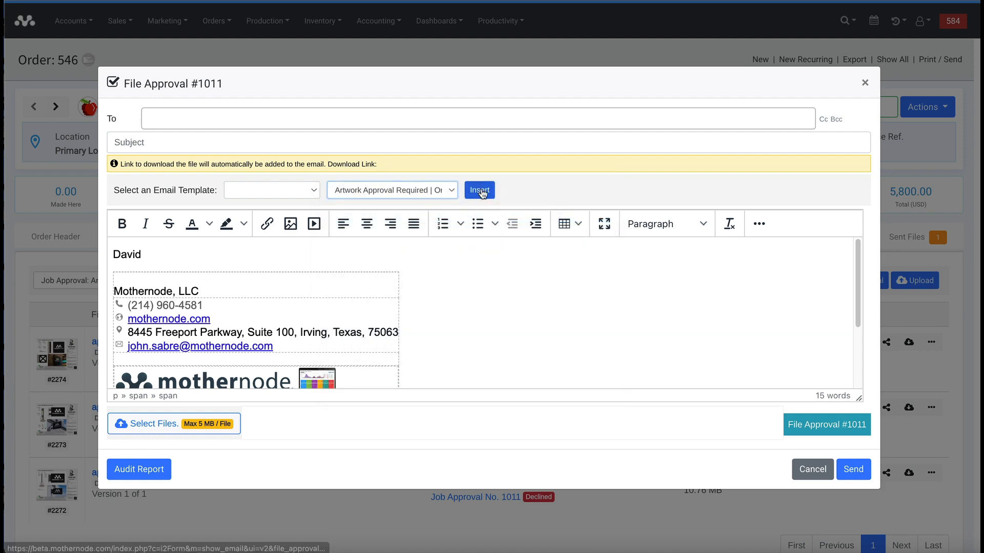
left_click(481, 191)
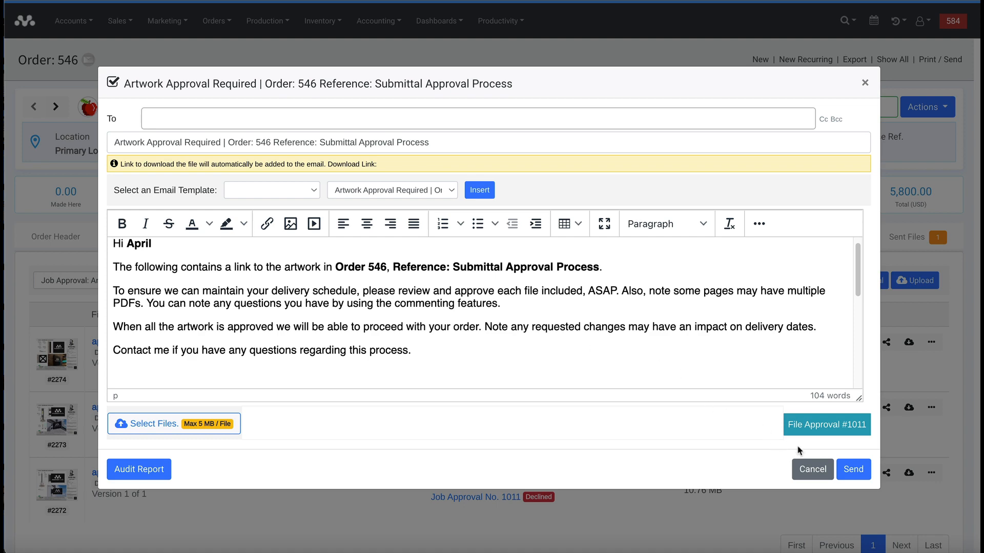
left_click(813, 470)
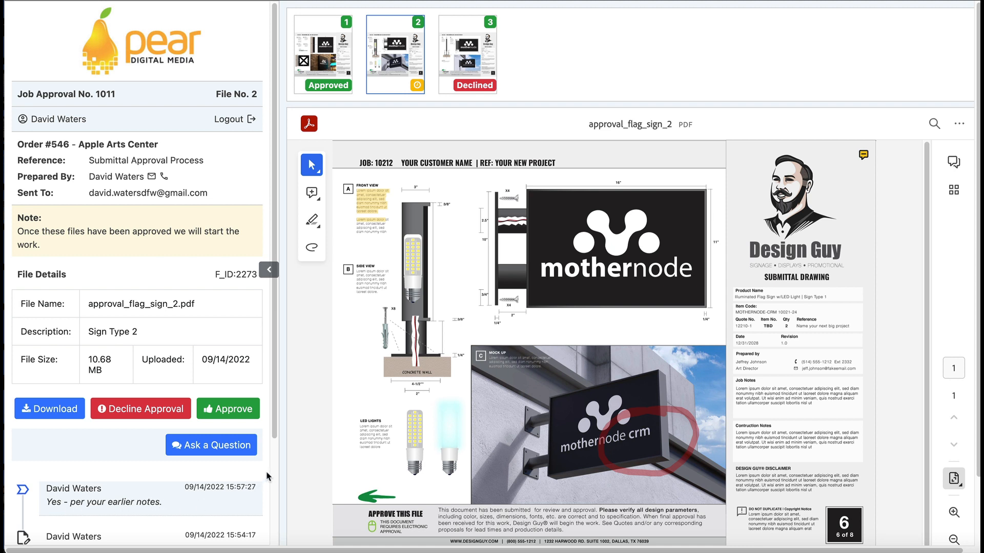
- Approve file 2 and submit the job approval, entering the signer's print name and e-mail
left_click(238, 416)
left_click(167, 445)
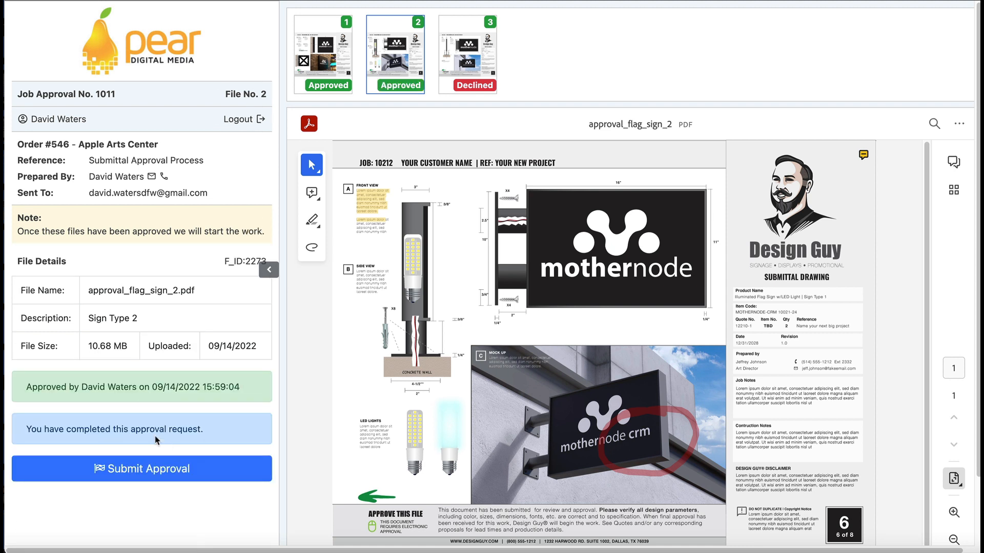
left_click(200, 474)
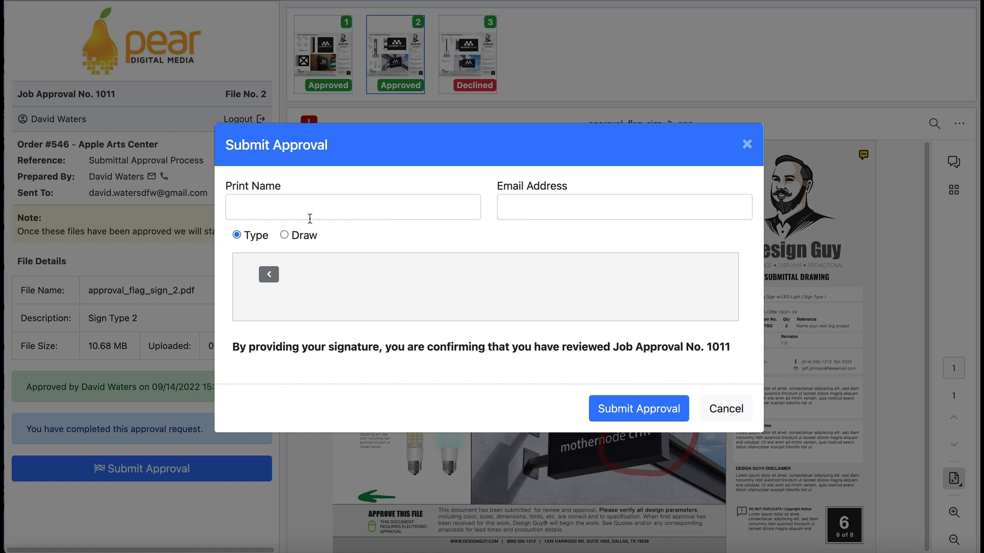
left_click(305, 203)
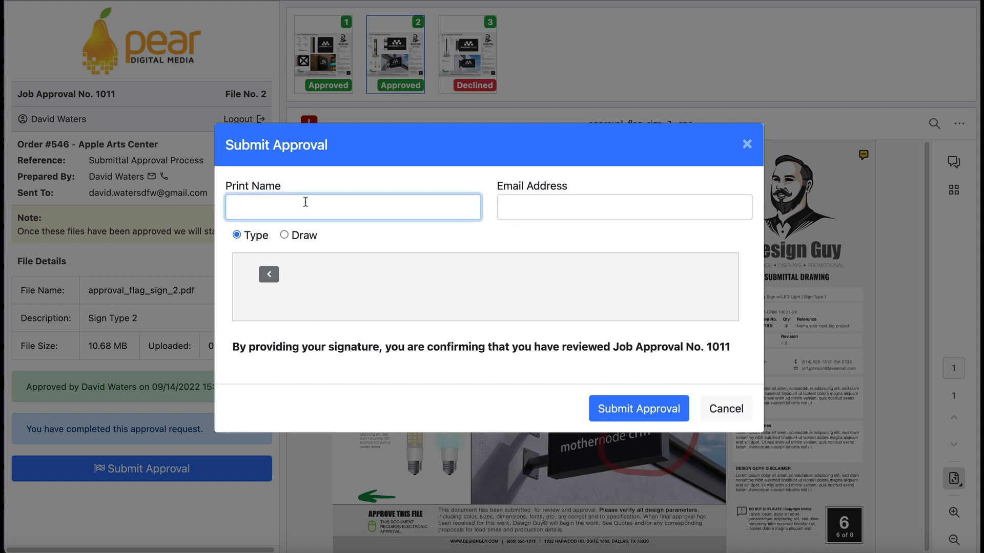
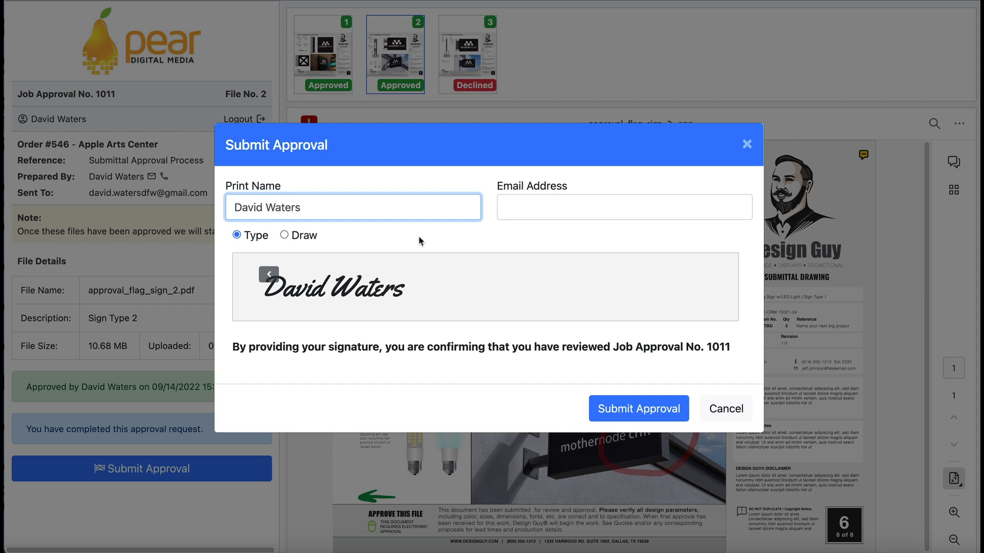
left_click(551, 209)
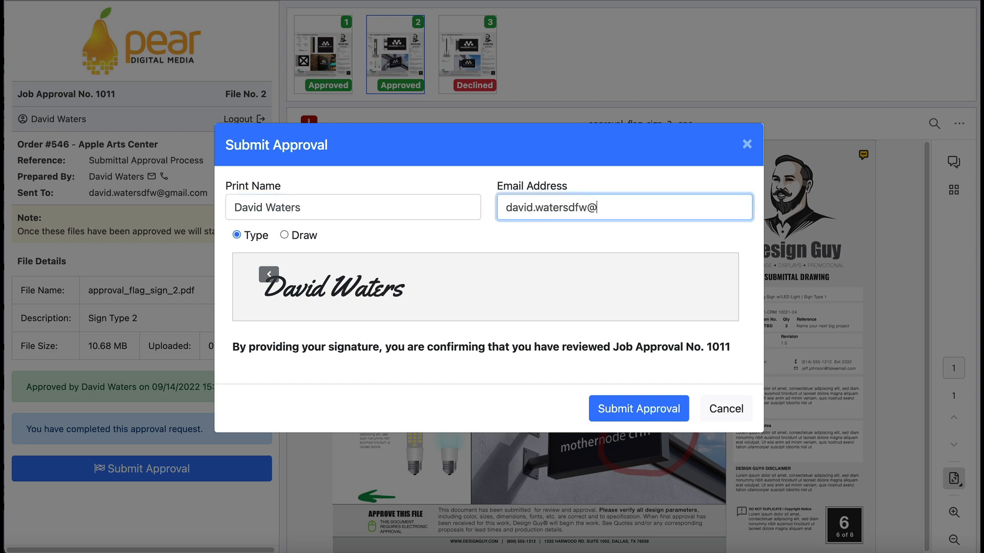
left_click(624, 408)
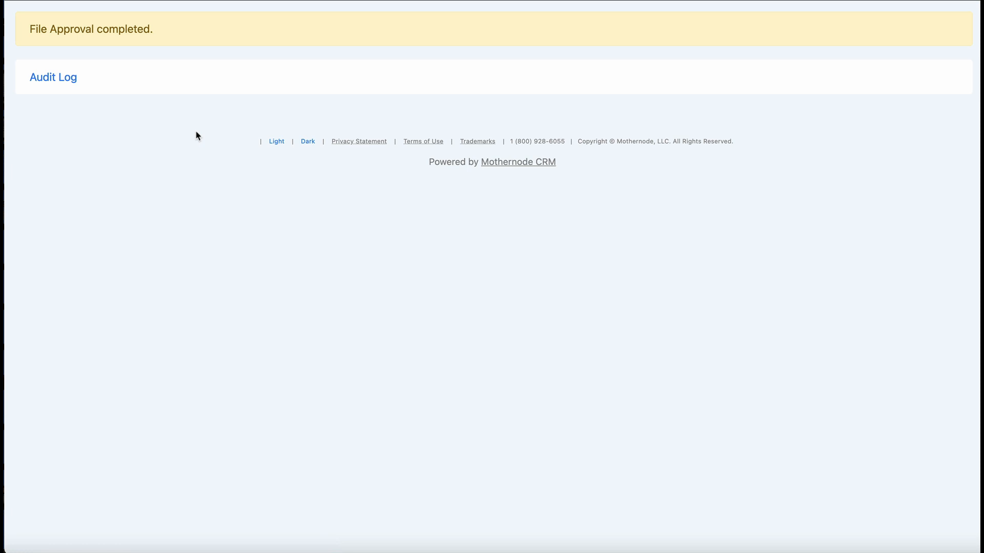
- Review the approval's Audit Log
left_click(68, 82)
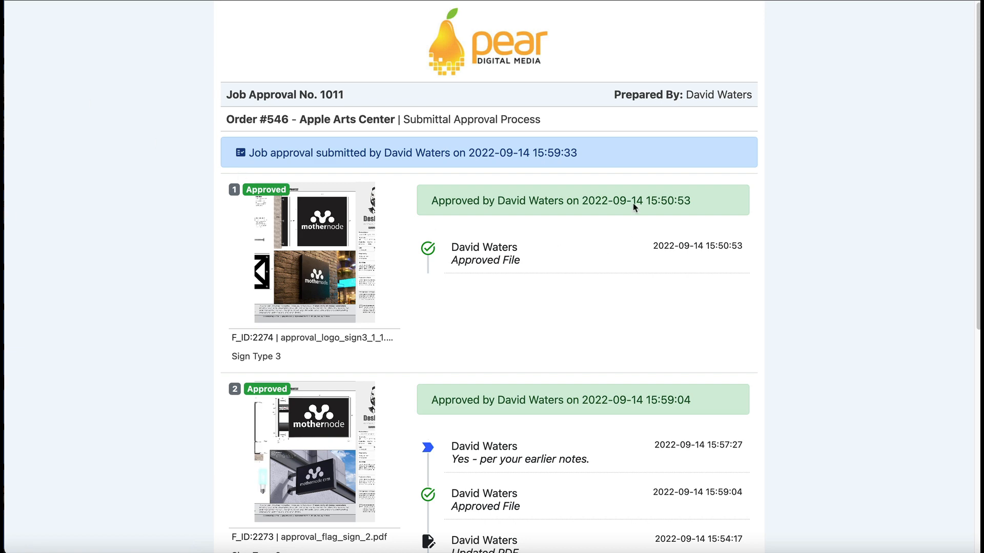
scroll(251, 169, "down", 5)
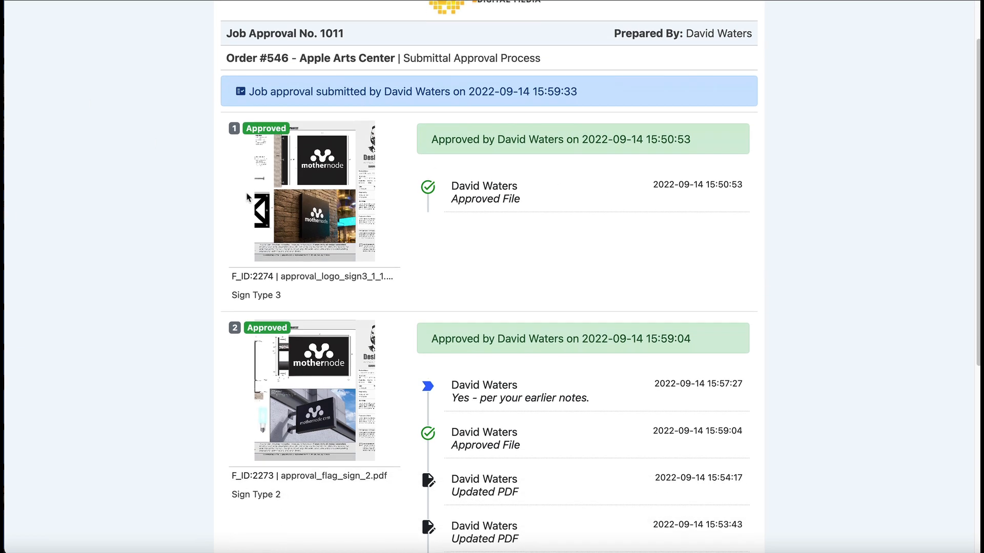
scroll(238, 195, "down", 3)
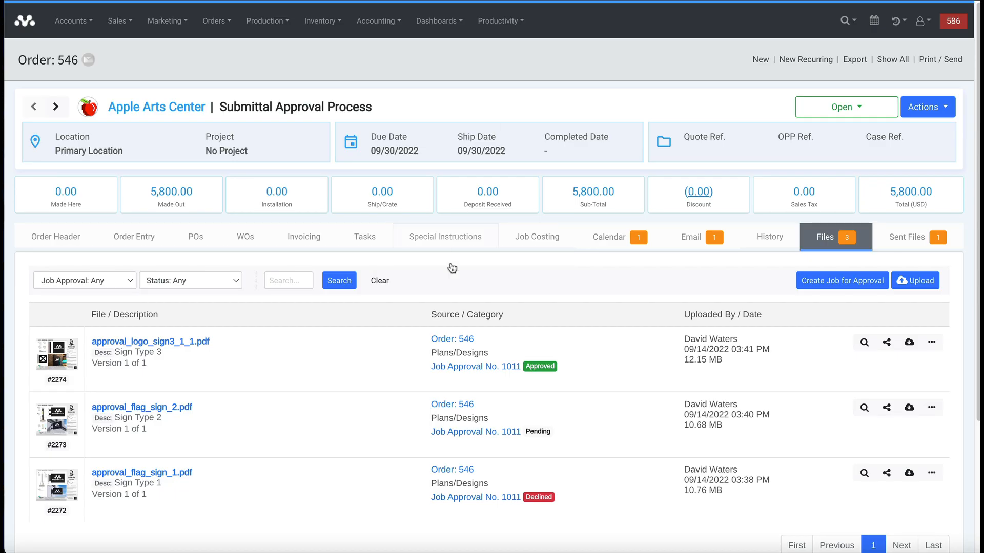
- In Job Approval No. 1011, set Sign Type 3 and Sign Type 2 (rows #2274, #2273) as shop drawings
left_click(455, 367)
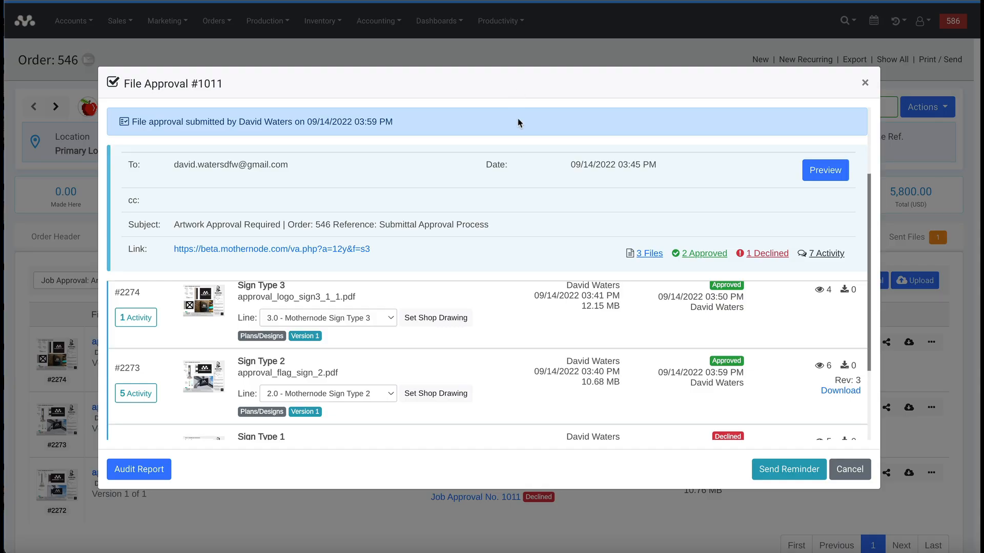
scroll(507, 287, "up", 2)
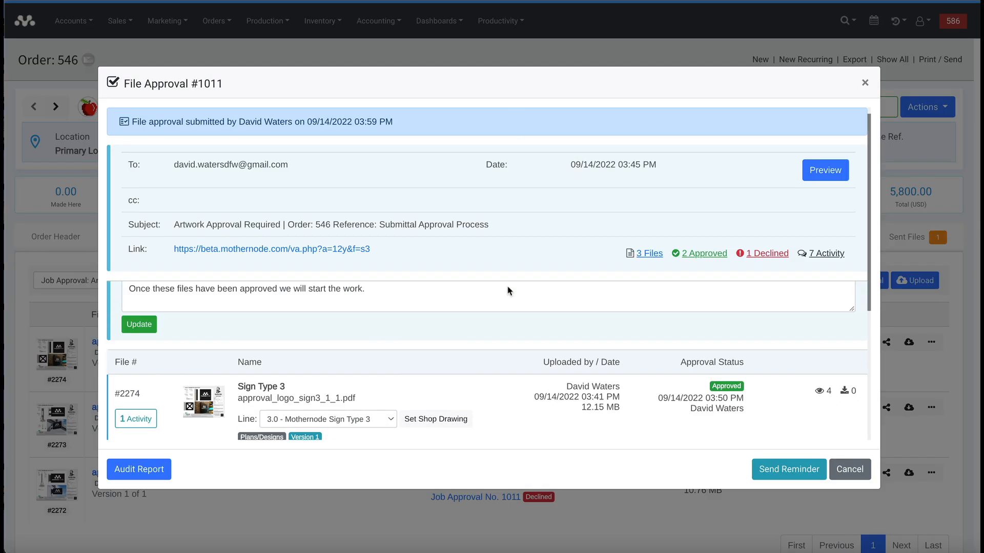
scroll(505, 288, "down", 1)
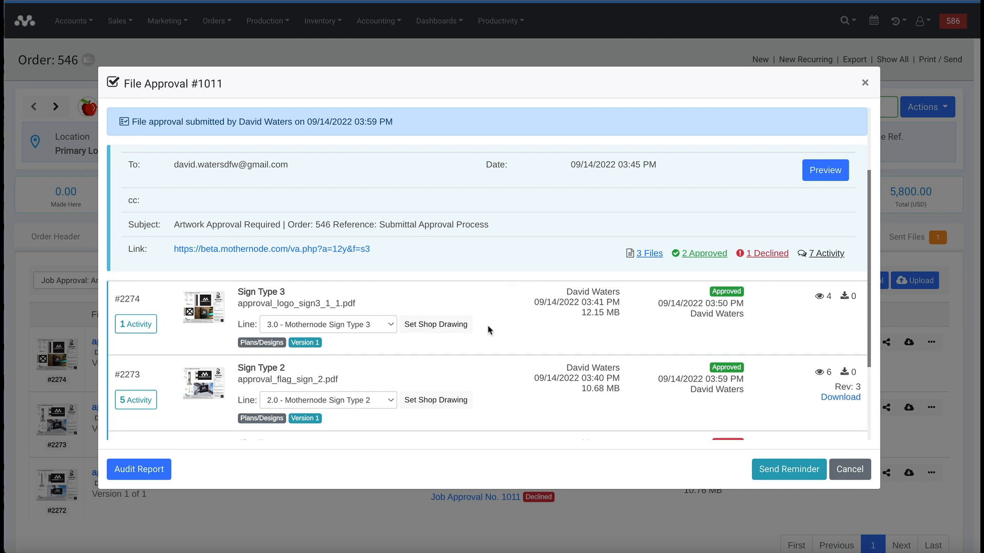
left_click(444, 331)
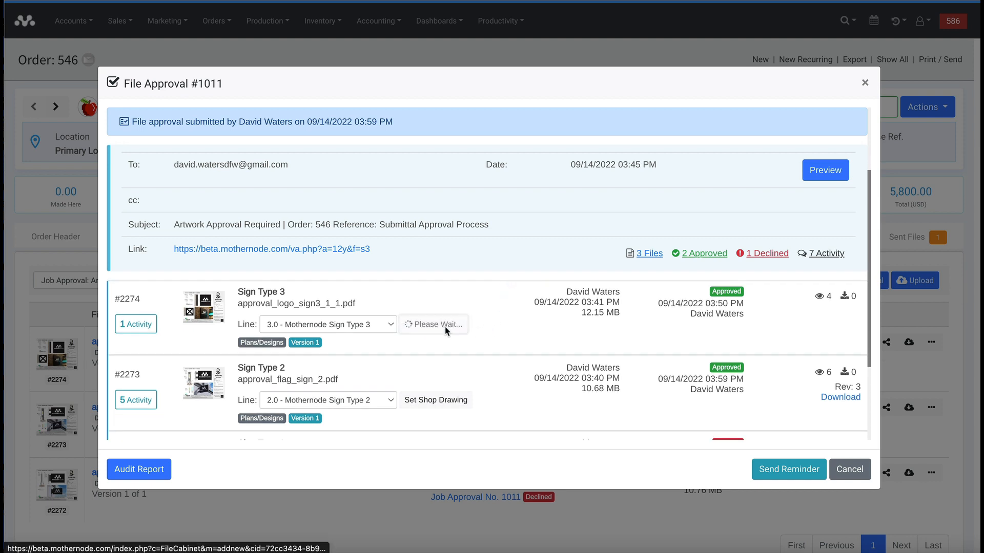
left_click(444, 403)
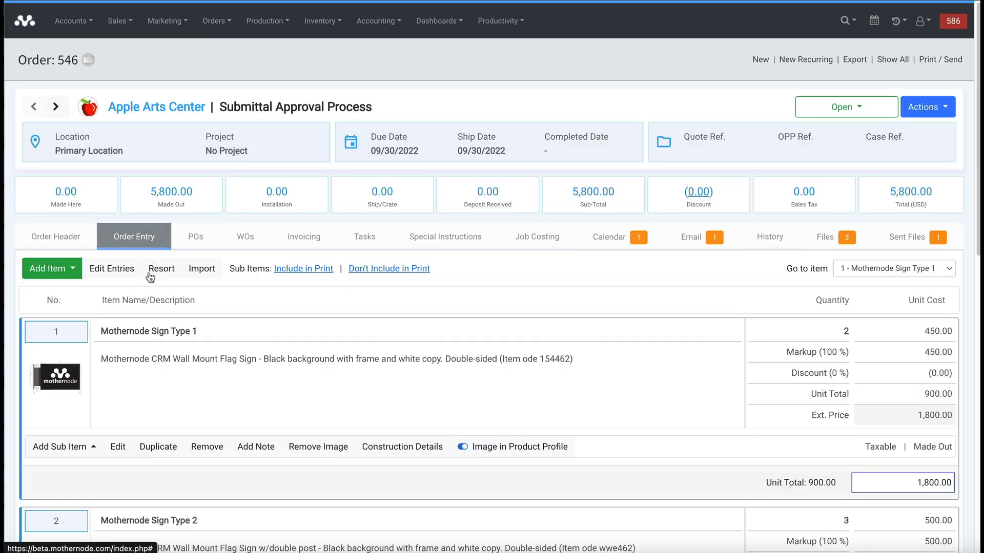
scroll(202, 301, "down", 4)
scroll(203, 301, "down", 1)
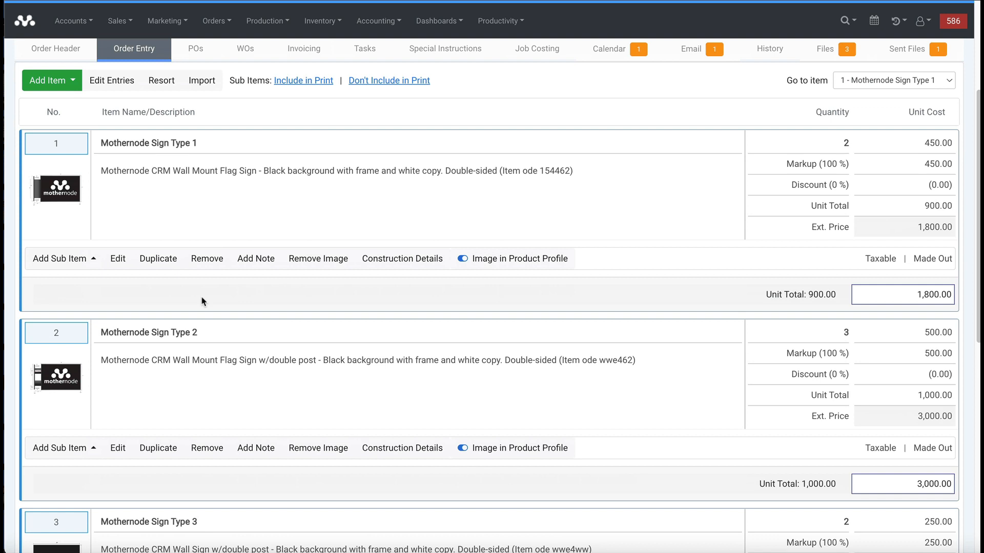
left_click(392, 263)
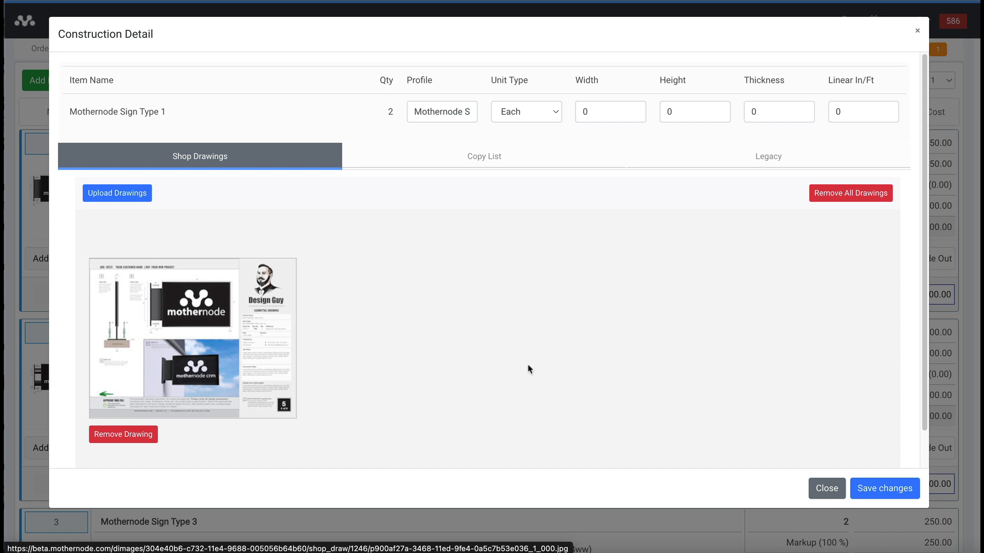
left_click(826, 488)
scroll(835, 364, "up", 4)
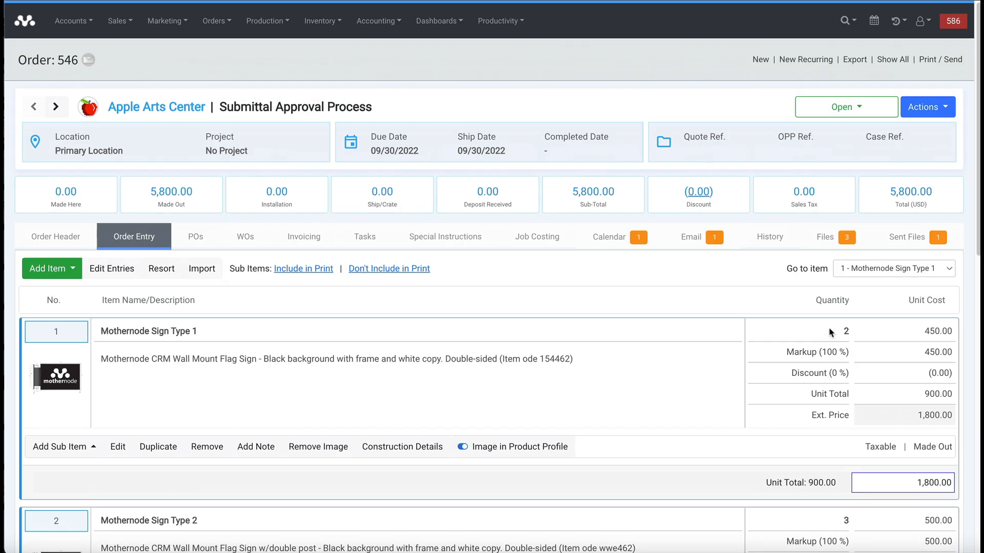
- Print order 546's Production Documents with Shop Drawings included and Time and Labor excluded
left_click(917, 60)
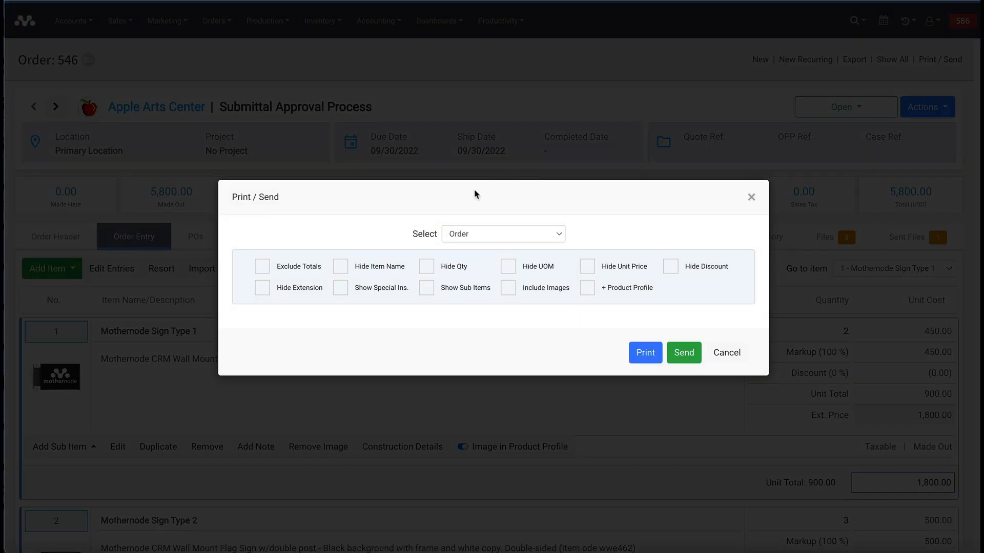
left_click(476, 236)
left_click(484, 276)
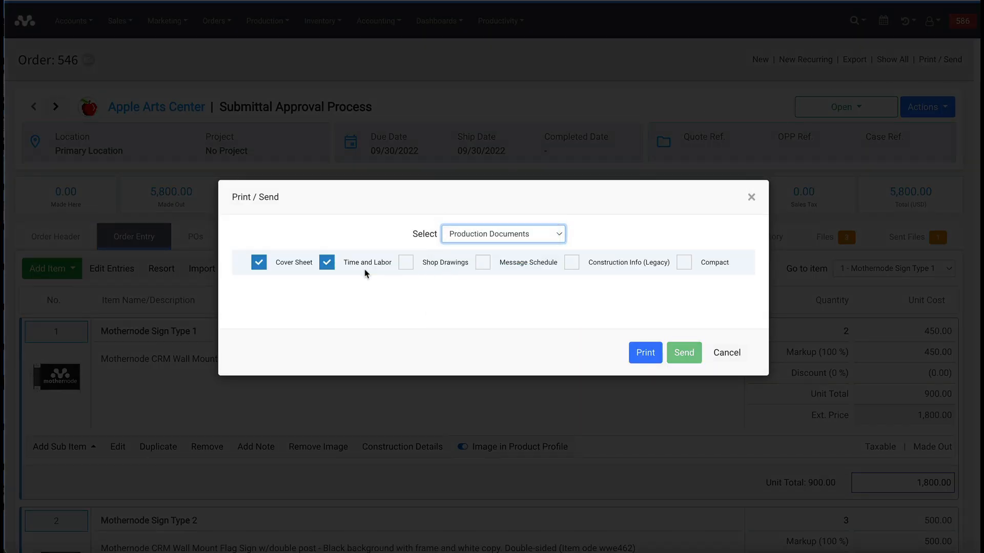
left_click(327, 263)
left_click(406, 263)
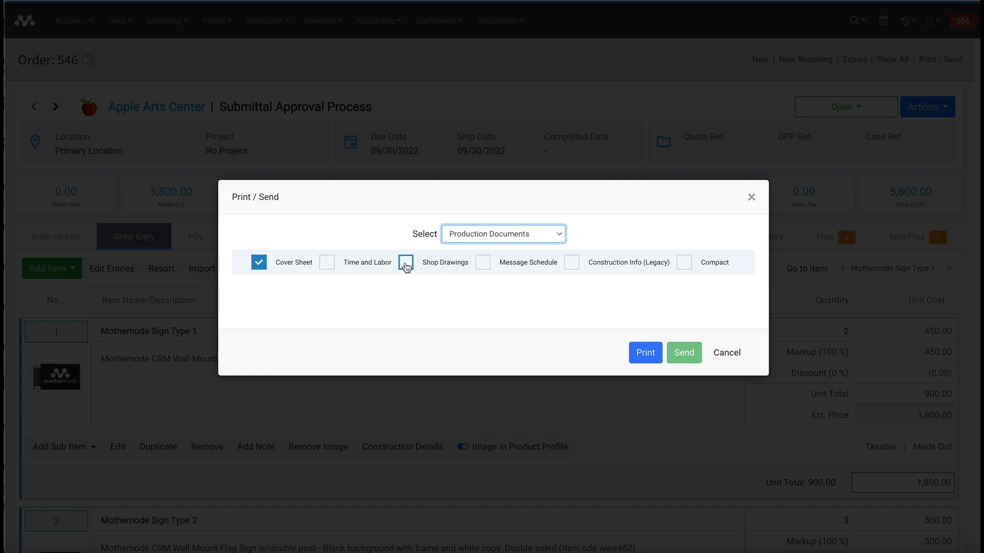
left_click(643, 352)
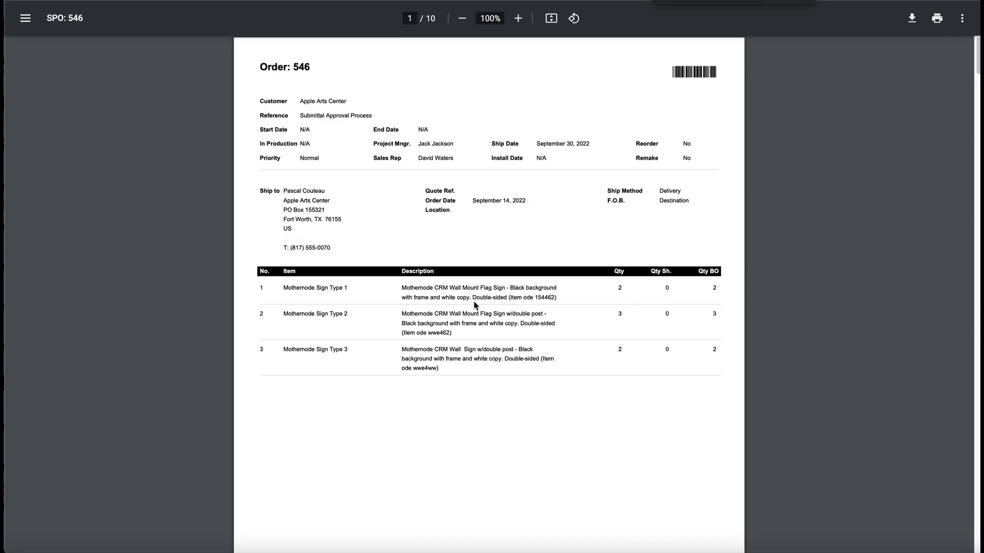
scroll(474, 303, "down", 15)
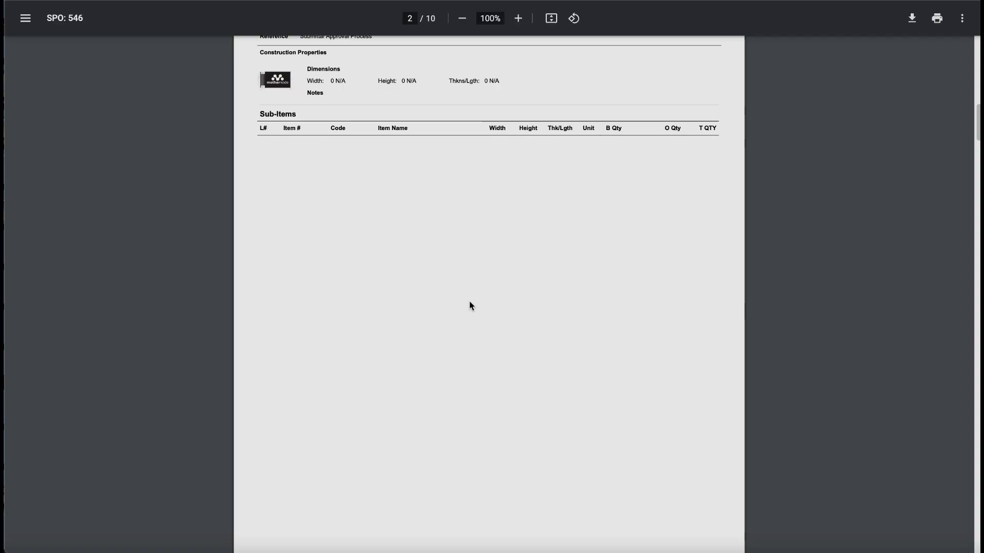